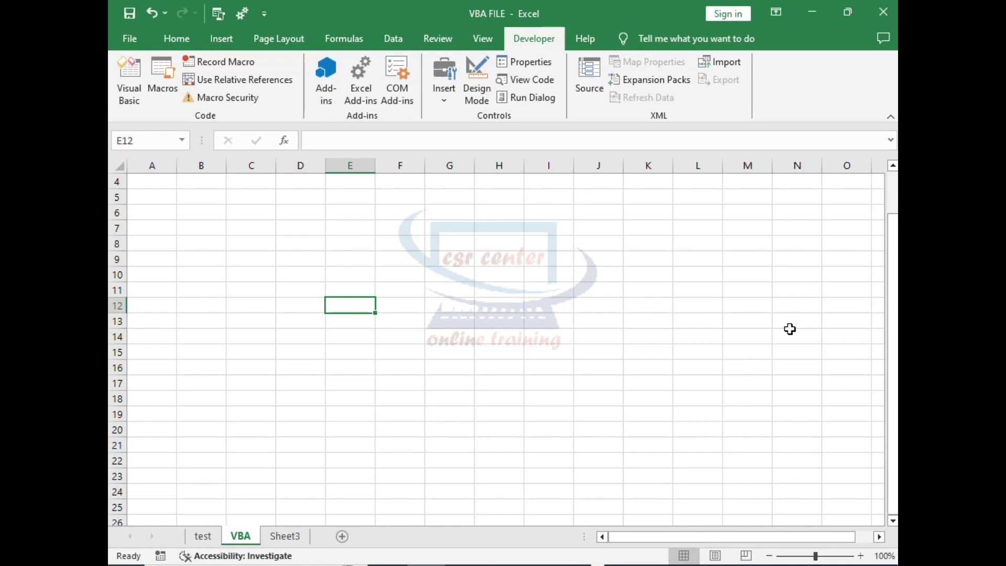
Open the Visual Basic editor maximized, then return to Excel and move the active cell to F12
click(129, 83)
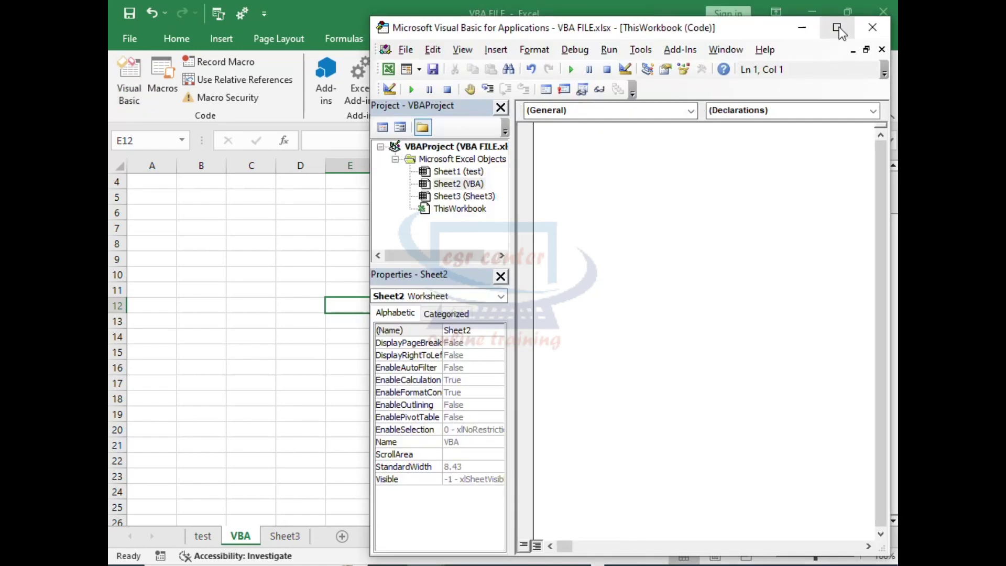
click(837, 27)
key(alt+F11)
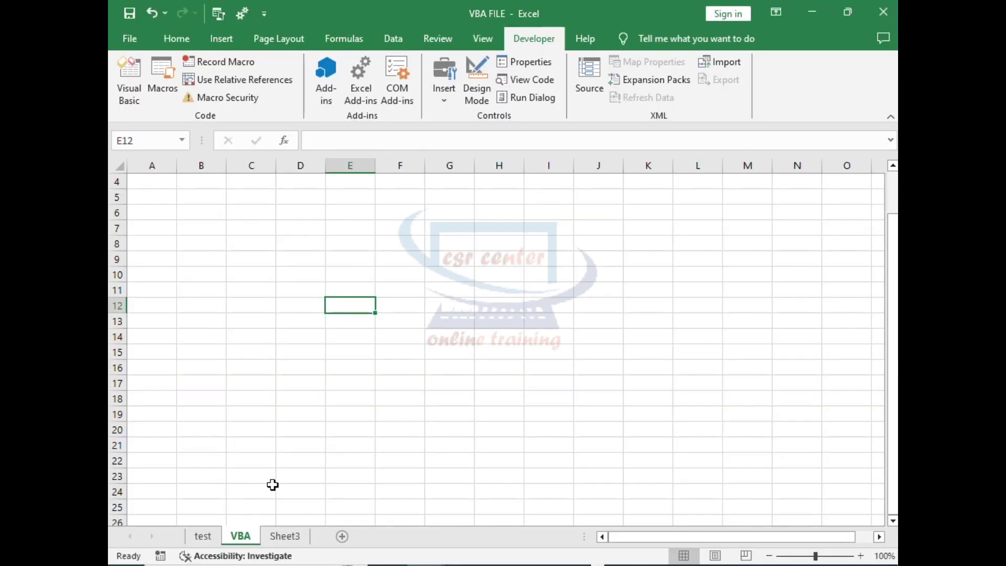
key(Right)
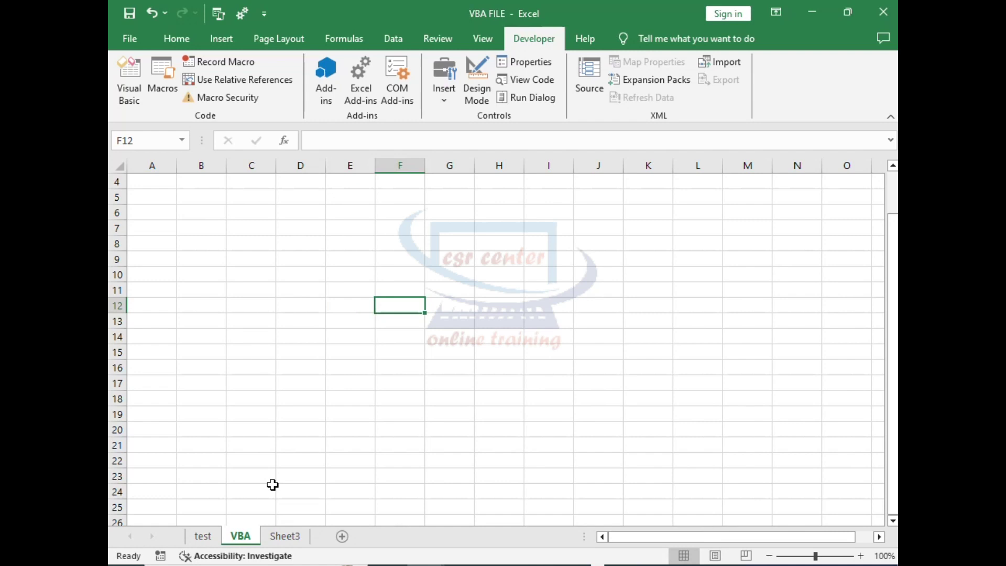
Switch through the test and VBA sheets to Sheet3, select E15, and return to the ThisWorkbook code window
click(203, 536)
click(231, 401)
click(243, 537)
click(286, 536)
click(334, 425)
key(alt+F11)
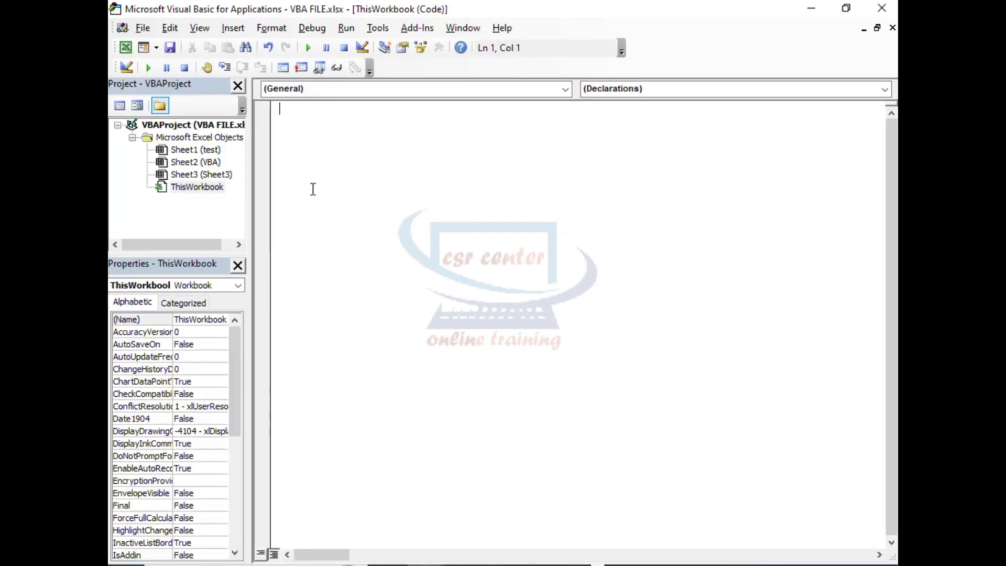
Declare sub testvba() in ThisWorkbook so End Sub is added, leaving a blank body line
text(su)
text(b)
text(testvba)
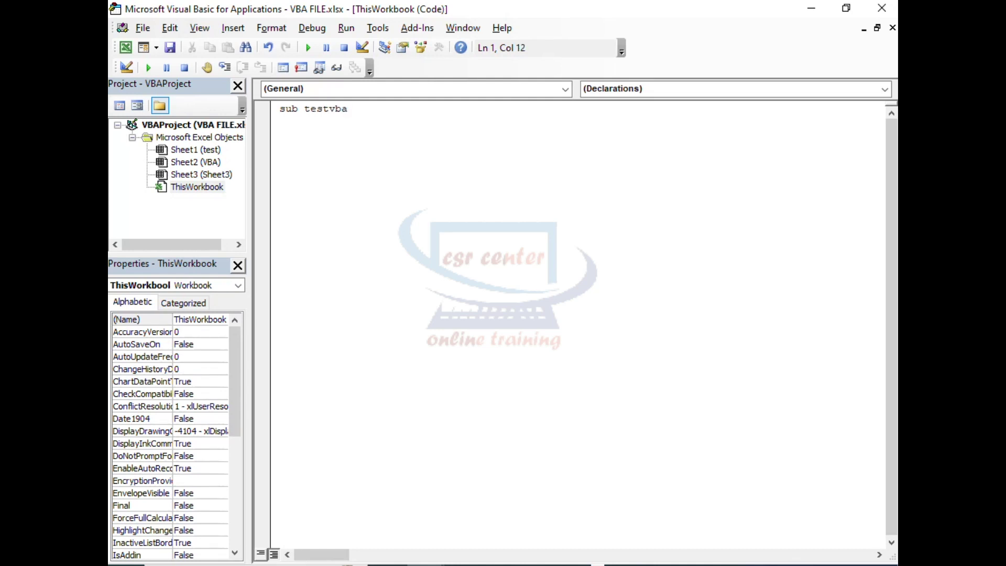
text(())
key(Return)
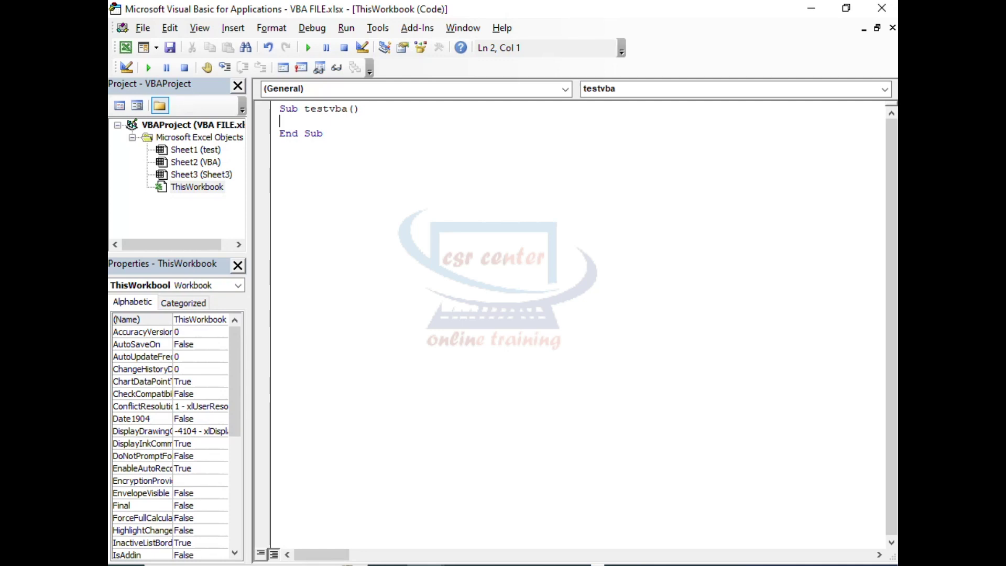
key(Return)
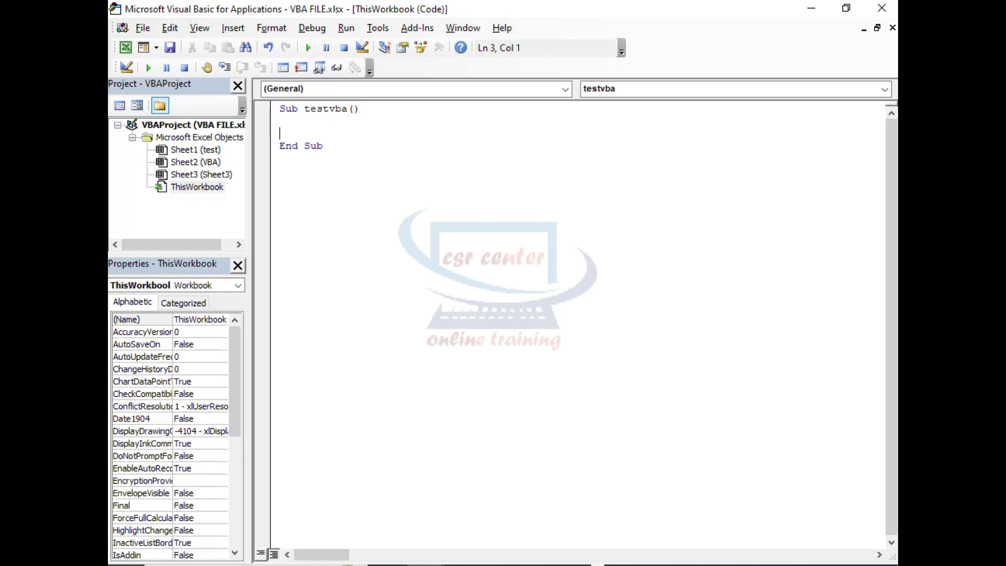
Add the line sheets("vba").select to the testvba body and start a new line
text(sheets)
text(()
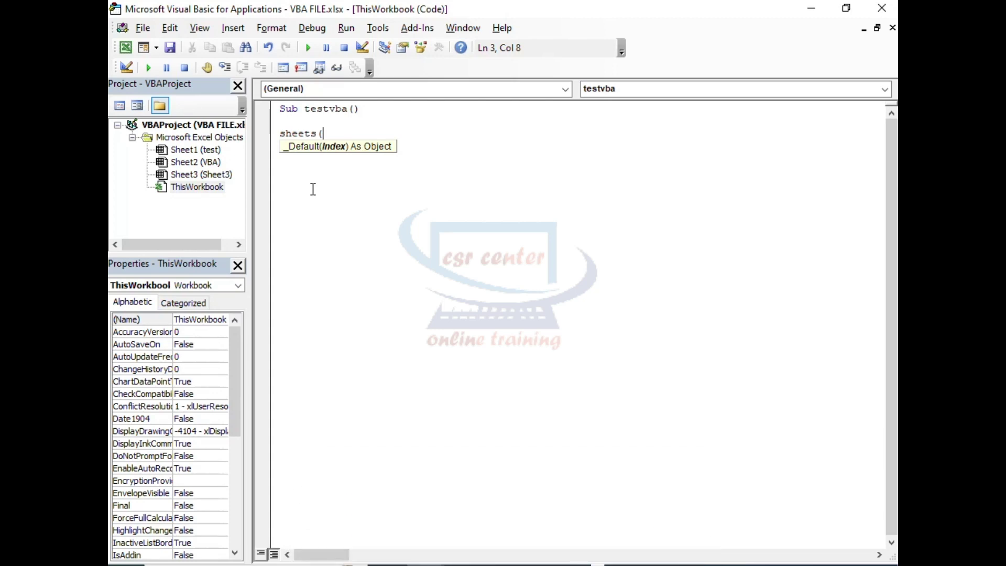
text("vba)
text(")
text())
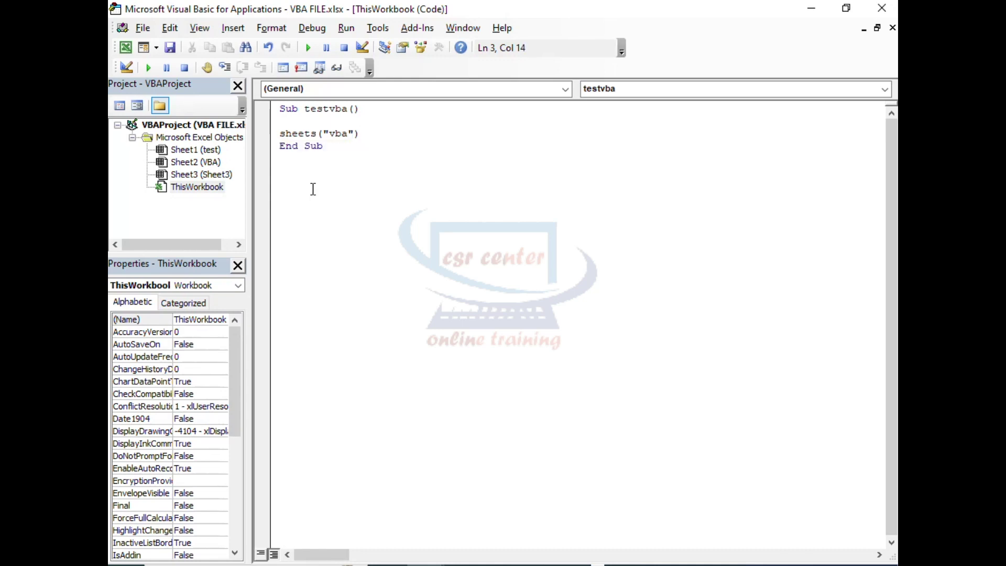
text(.select)
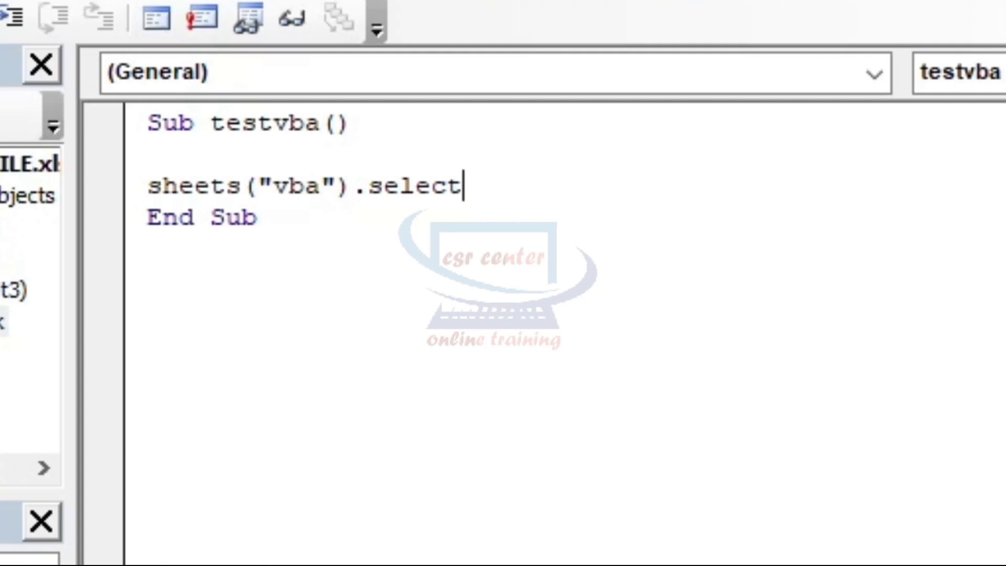
key(Return)
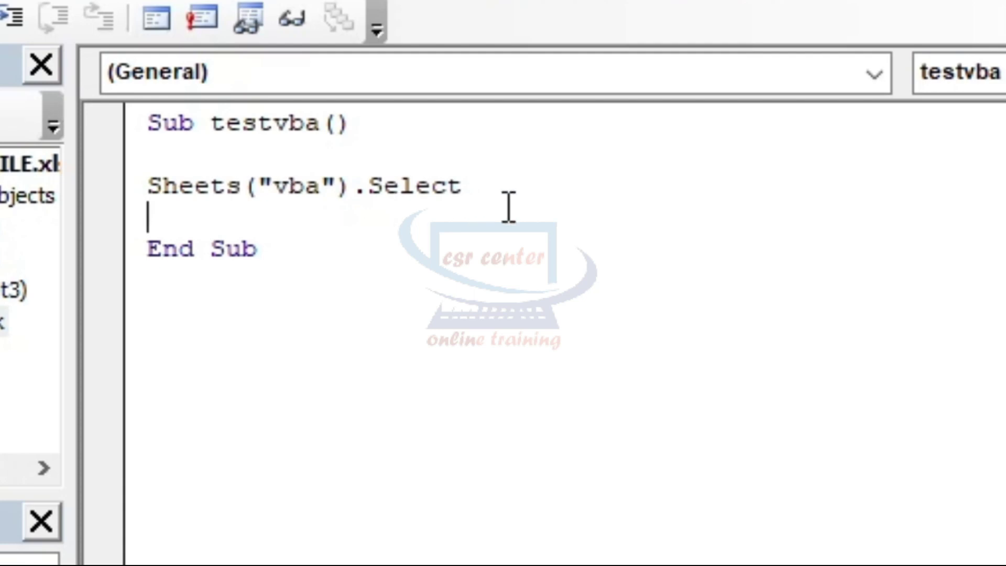
Add sheets("sheet1").select, begin a range("a1") line, and start stepping testvba with F8
text(she)
text(et)
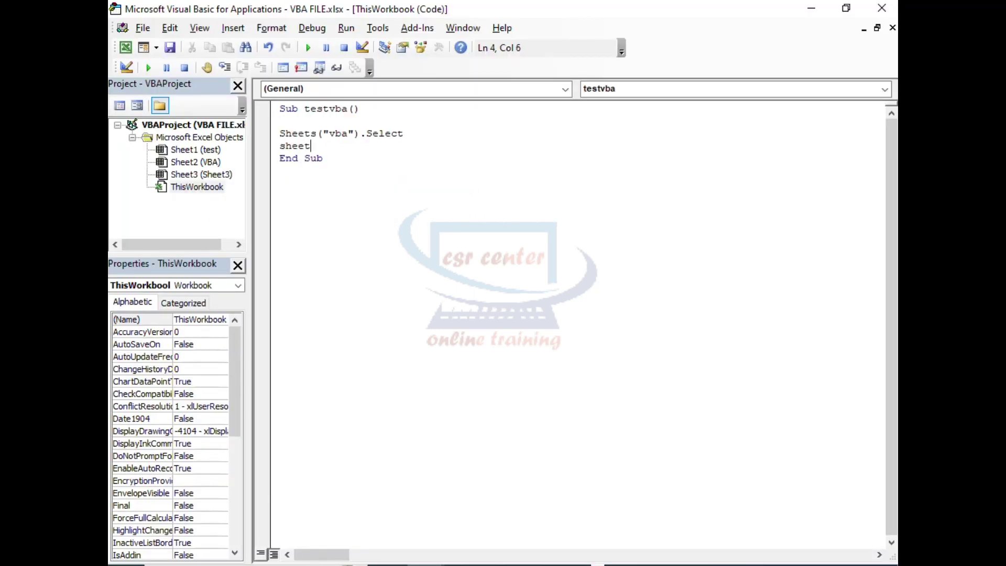
text(s)
text(()
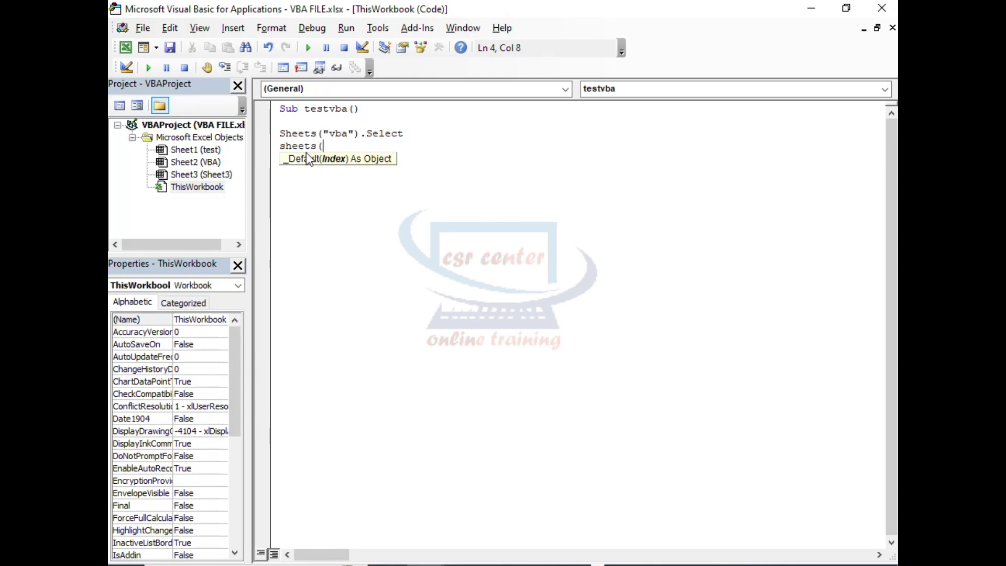
text("sheet1)
text(")
text())
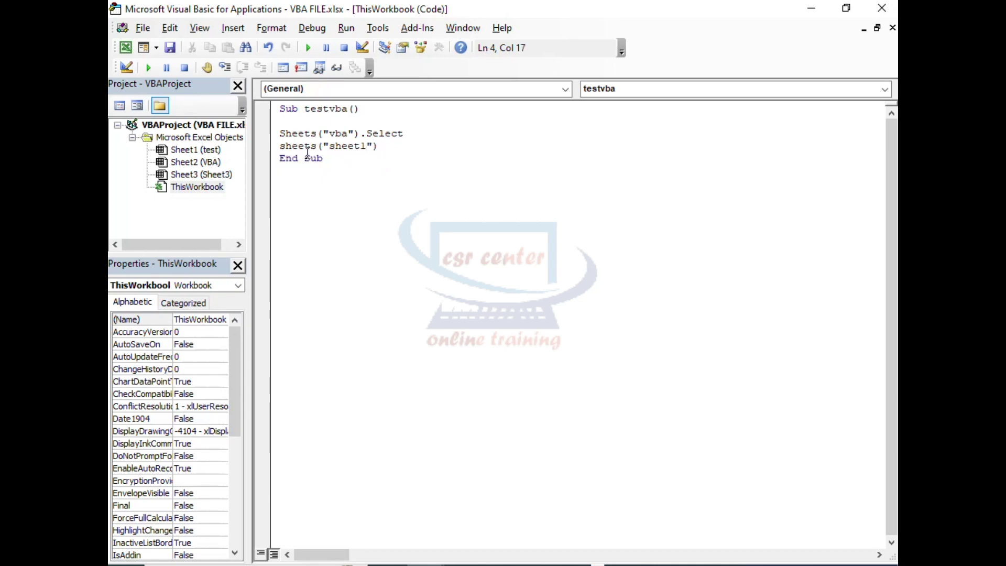
text(.)
text(select)
key(Return)
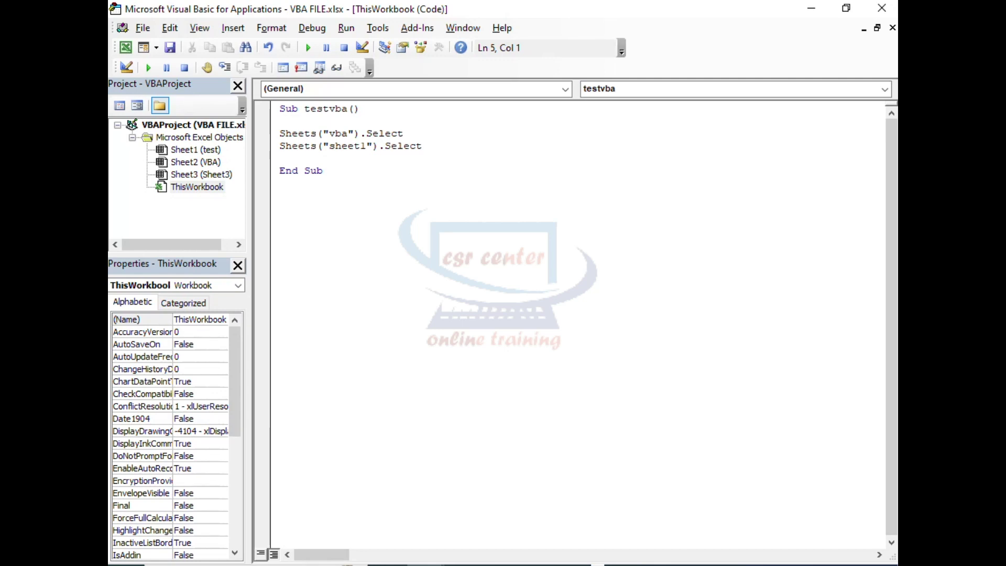
text(range)
text(()
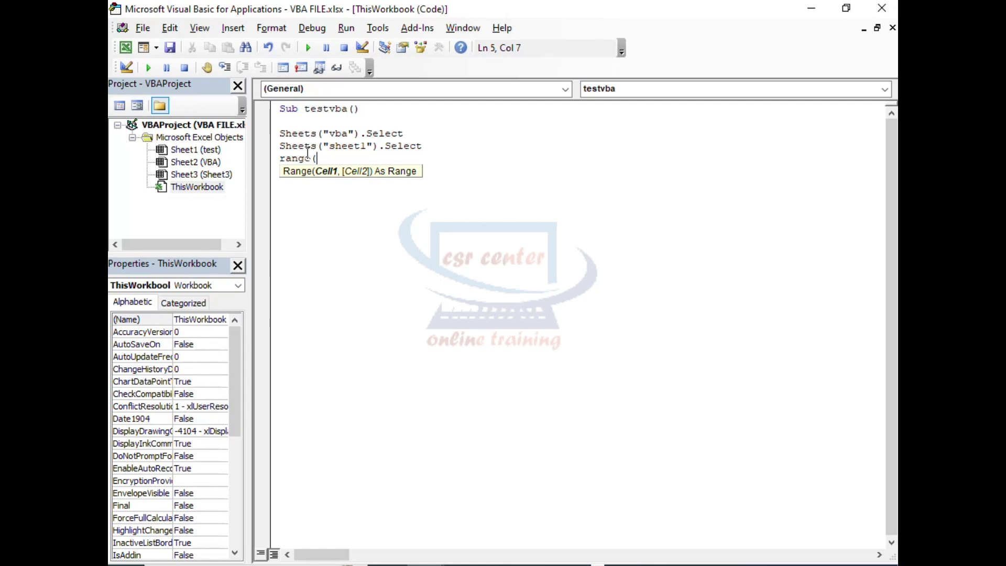
text("a1)
text(")
text())
key(F8)
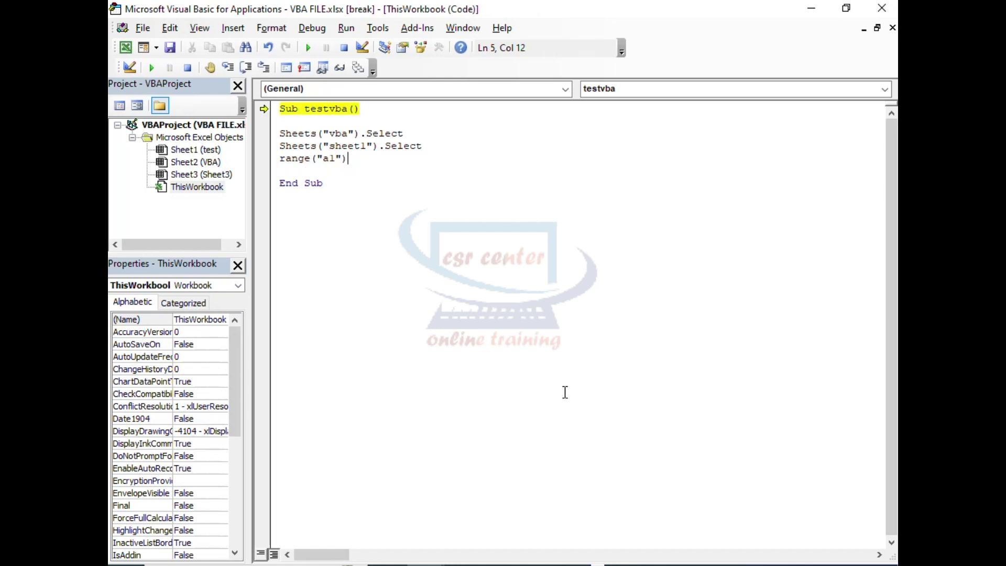
Complete the third line as range("a1").select, then open the View menu
text(.s)
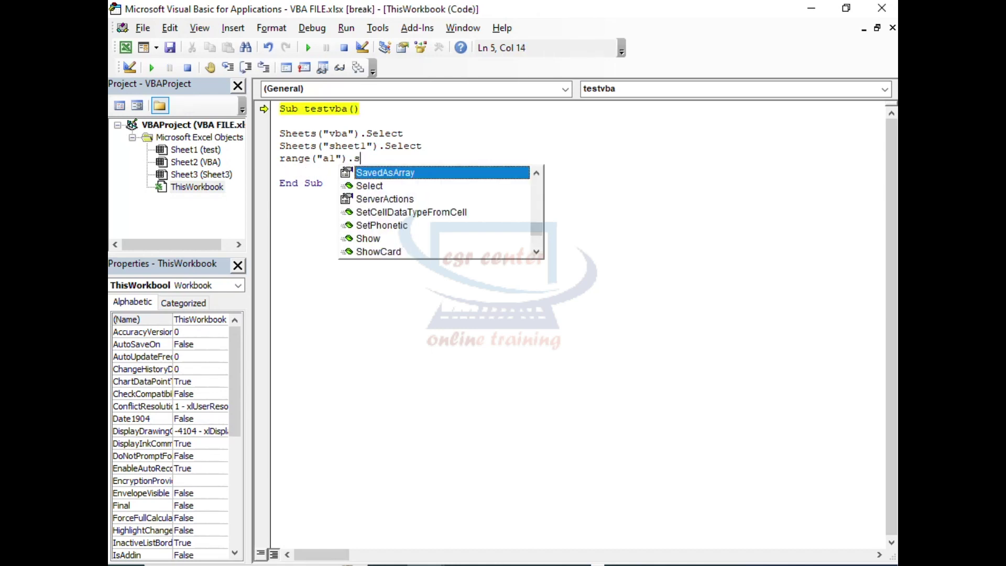
text(elect)
key(Return)
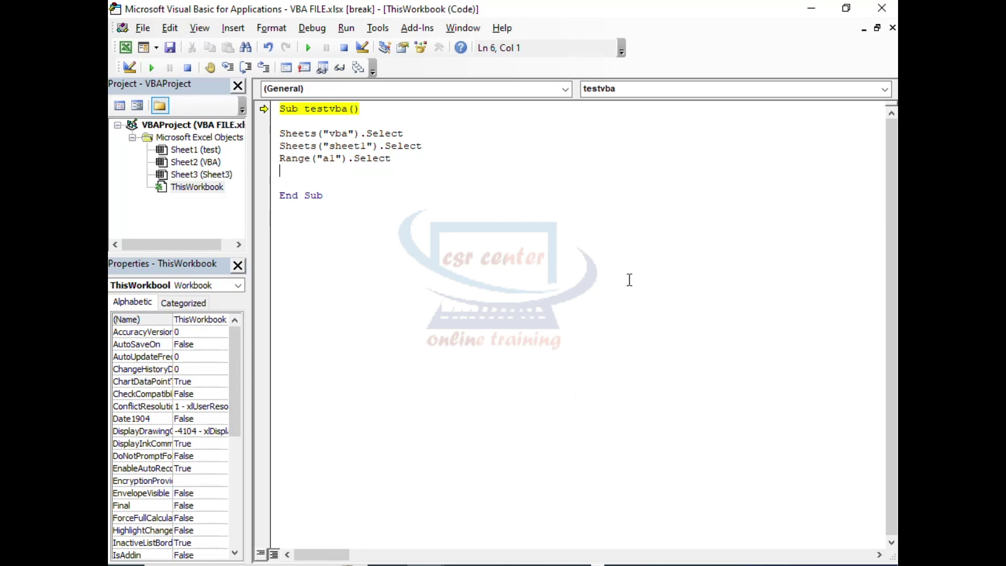
click(195, 29)
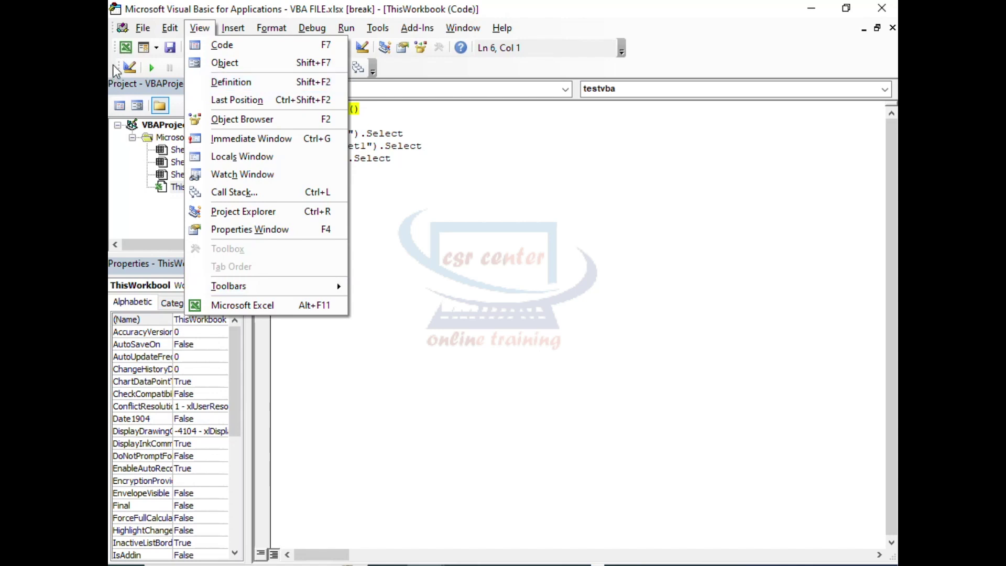
Undock and redock the Debug toolbar, restore the editor window beside Excel, and place the cursor at Sub testvba()
drag(117, 68, 375, 214)
double_click(422, 212)
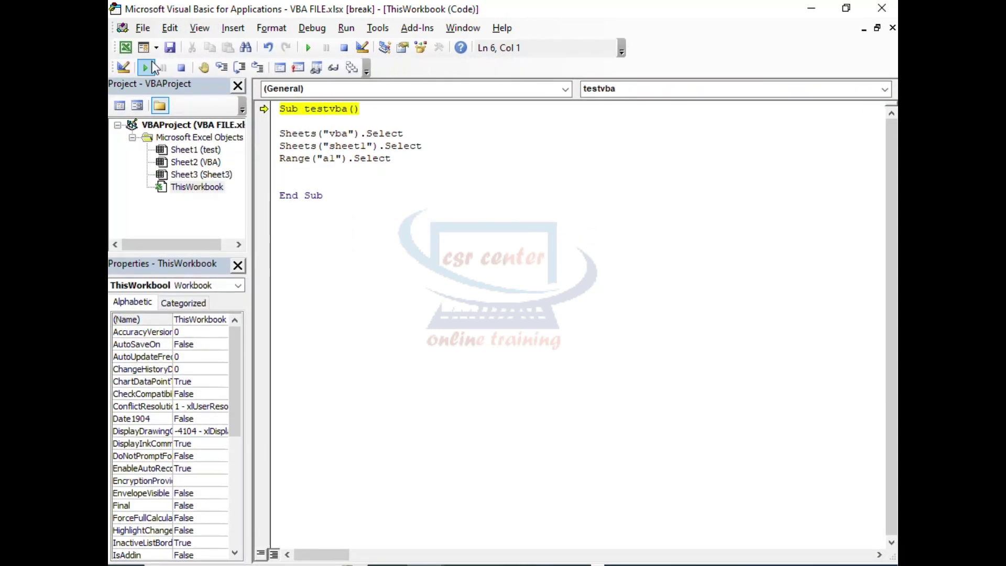
click(846, 8)
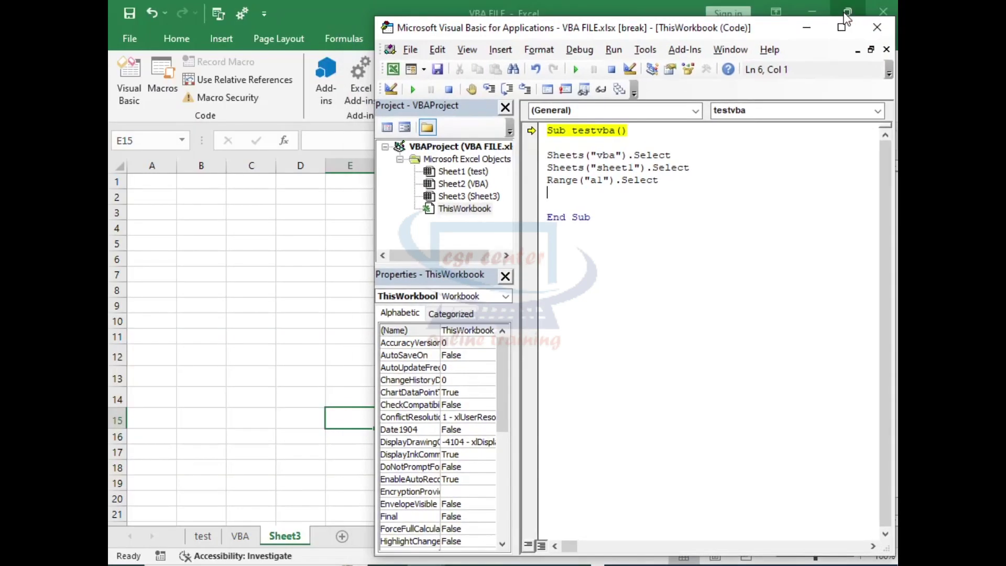
click(548, 131)
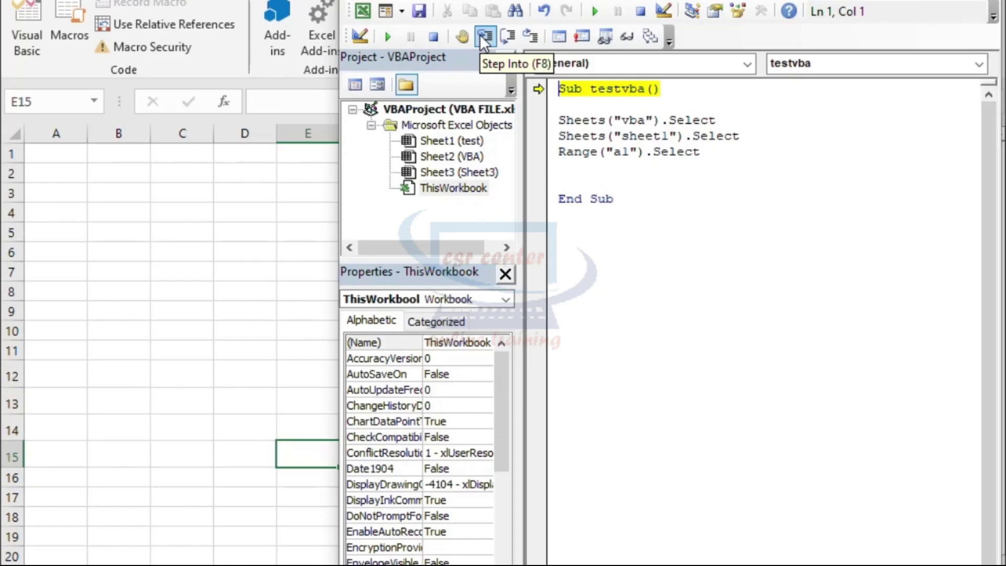
Step through testvba until Sheets("sheet1").Select raises run-time error 9, Subscript out of range
click(486, 90)
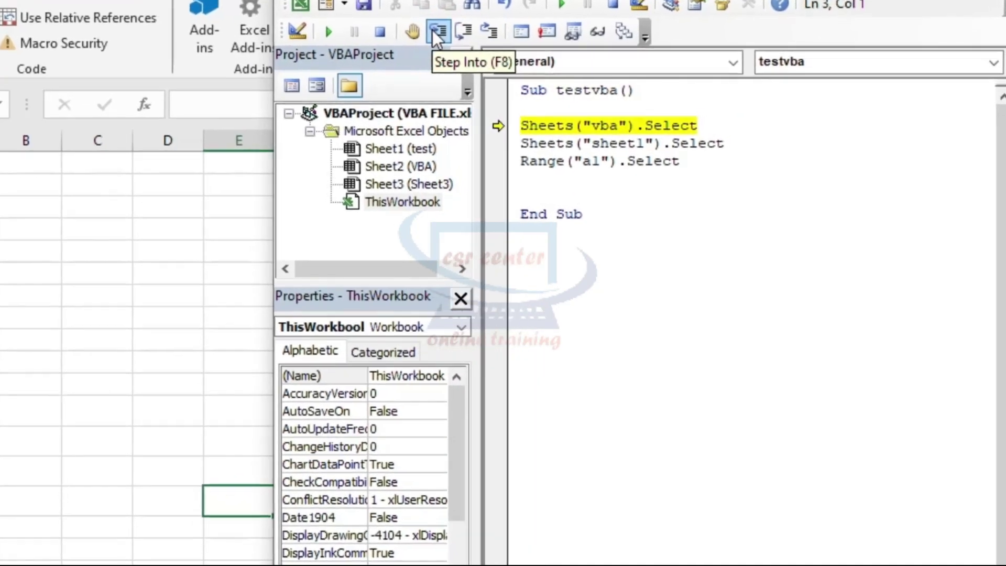
click(361, 23)
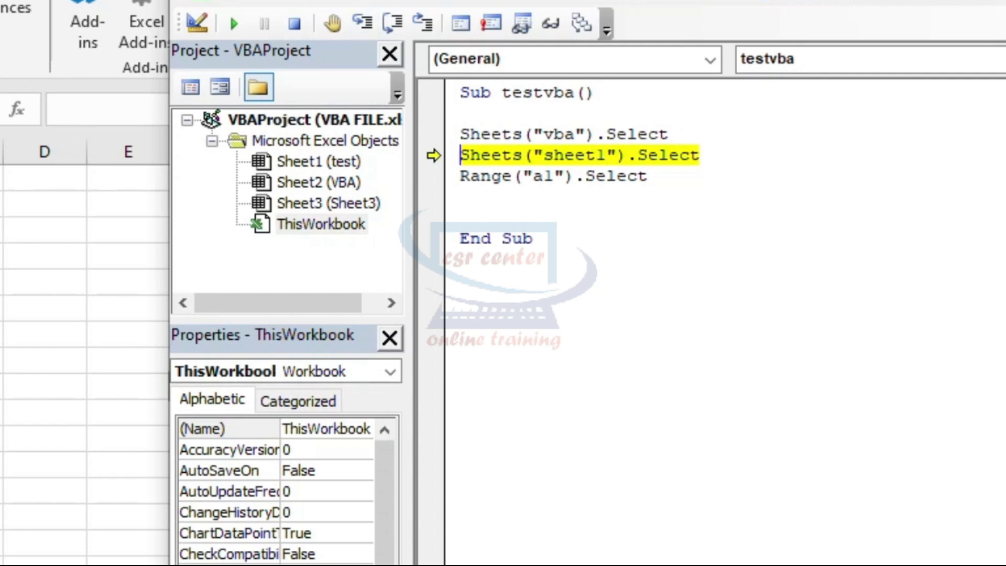
click(364, 26)
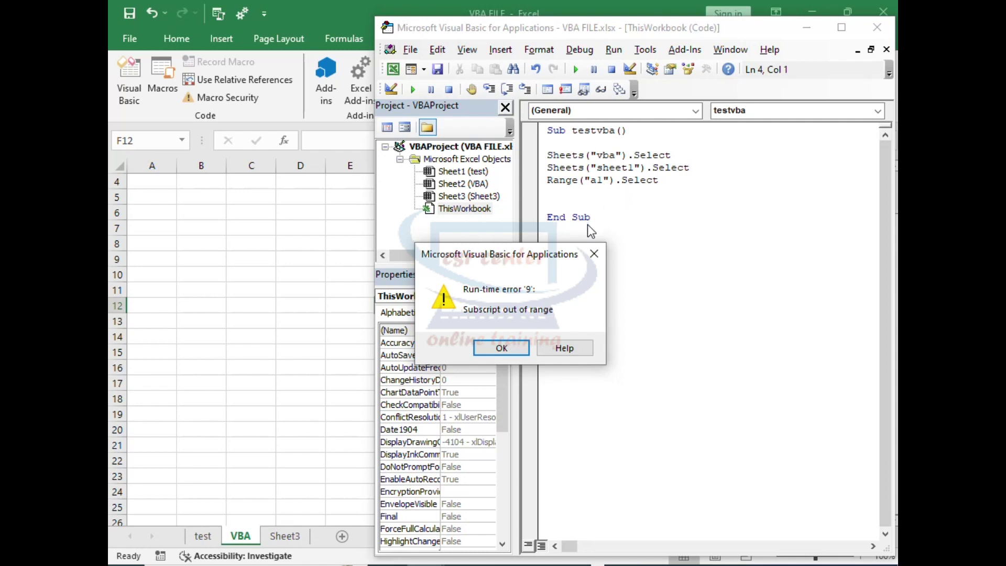
Dismiss the error, change "sheet1" to "sheet3" in the Sheets line, and step on to the Range line
click(595, 254)
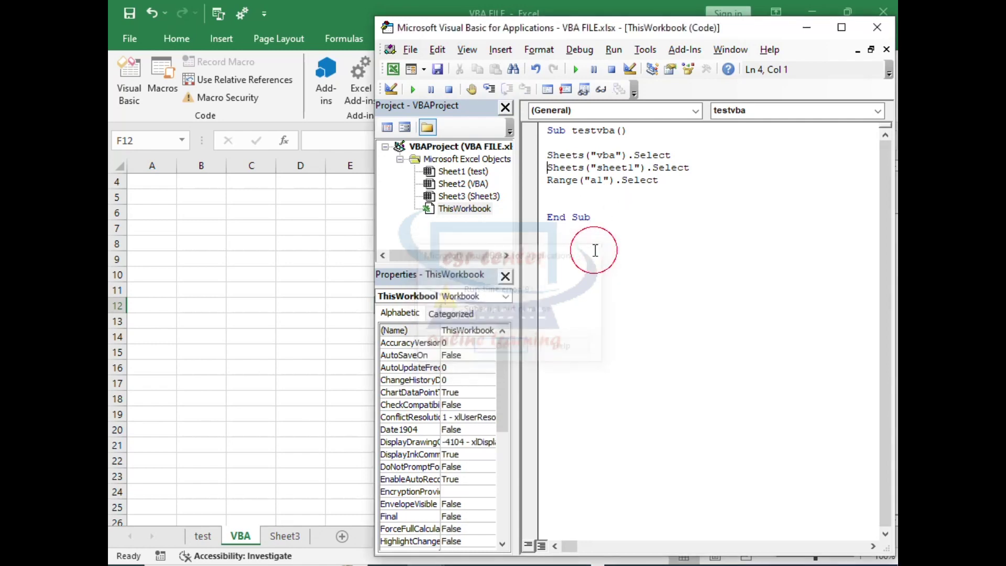
click(635, 167)
key(BackSpace)
text(3)
key(F8)
key(F8)
key(F8)
click(489, 90)
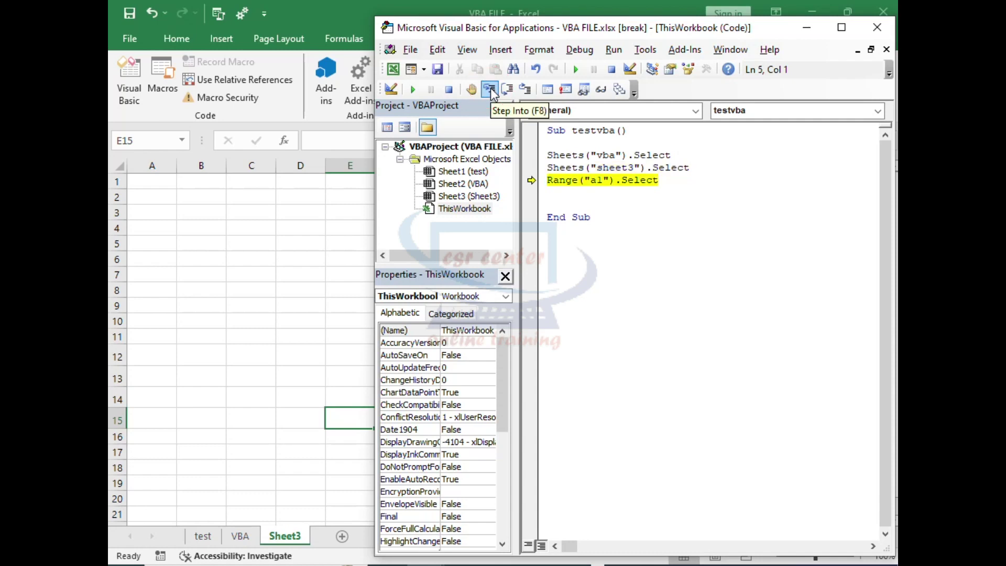
Restart testvba and step through its vba and sheet3 selections, then select A1:A13 on Sheet3
click(489, 90)
click(489, 90)
click(489, 91)
click(490, 90)
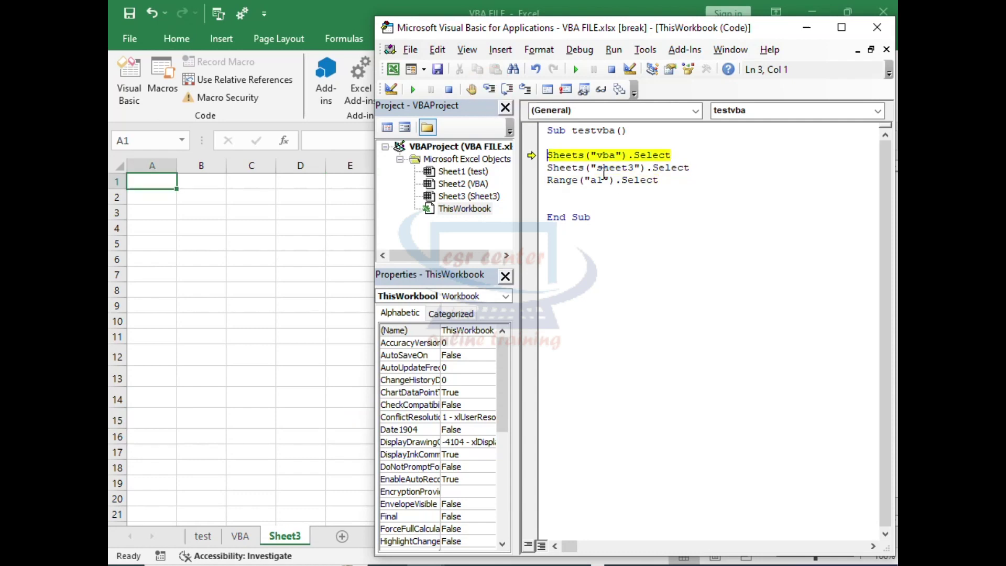
click(487, 91)
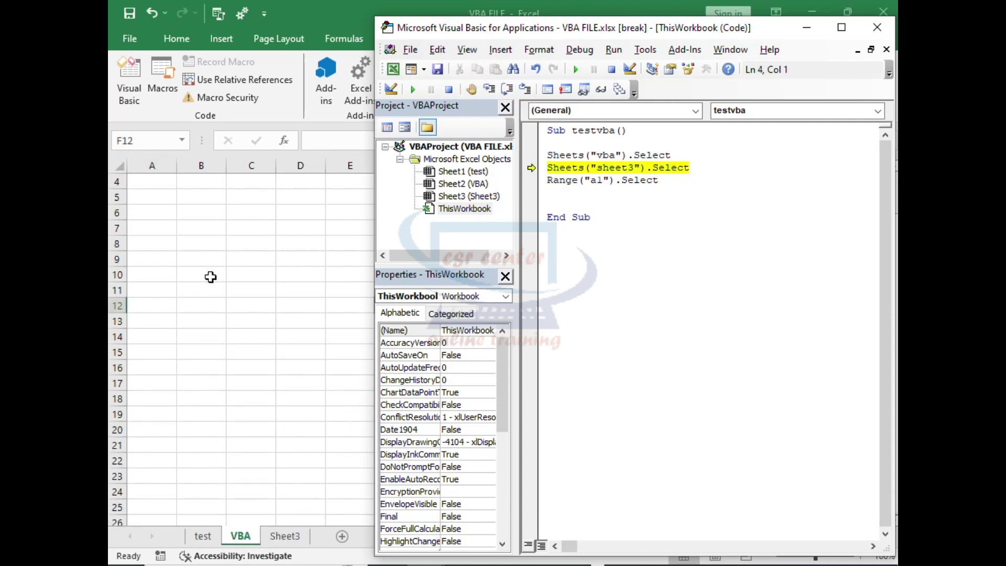
click(490, 90)
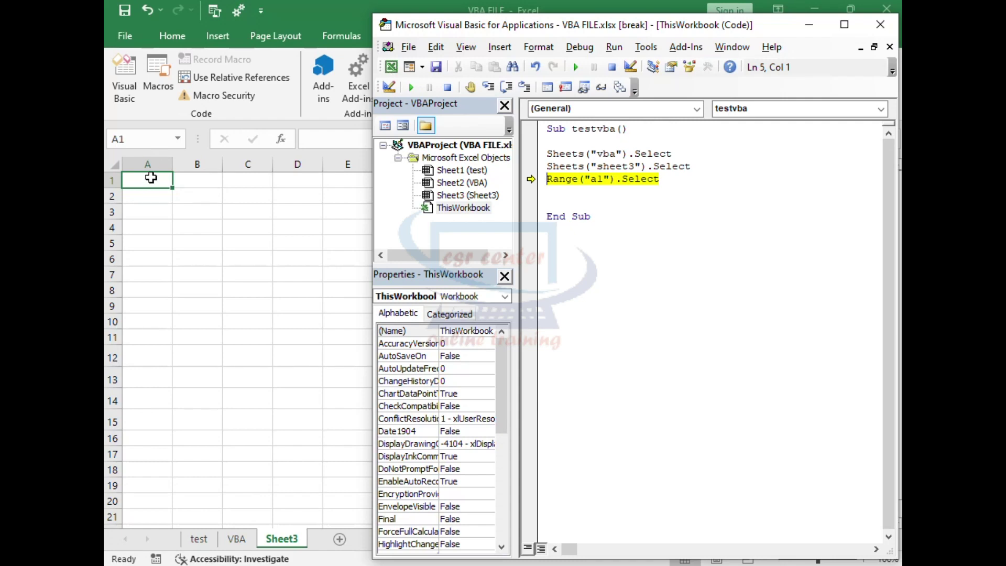
mouse_move(151, 178)
mouse_down()
mouse_move(180, 359)
mouse_move(165, 387)
mouse_up()
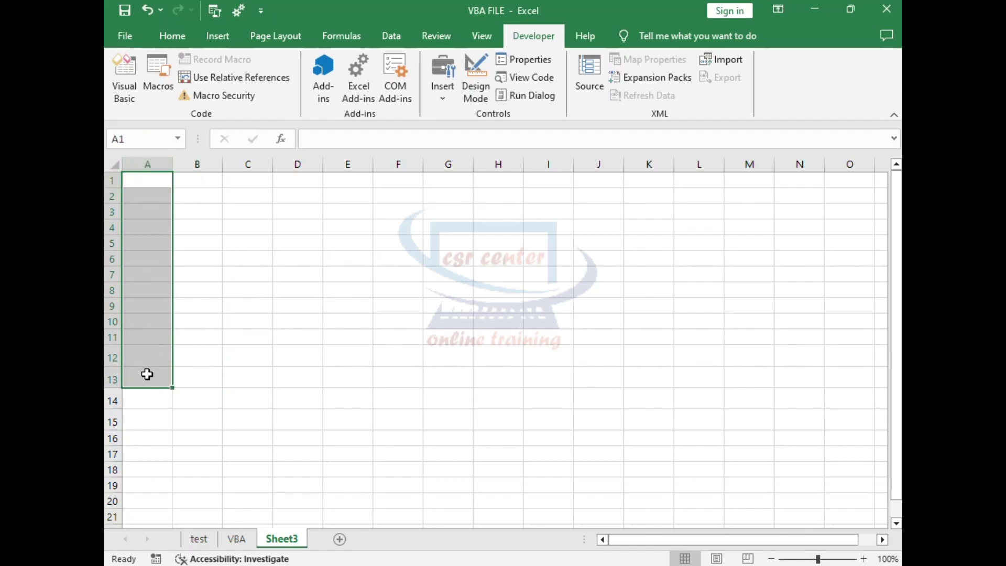
Change Range("a1") to Range("a1:a10") and step the macro so A1:A10 is selected on Sheet3
mouse_move(254, 244)
mouse_down()
mouse_move(254, 348)
mouse_move(287, 401)
mouse_up()
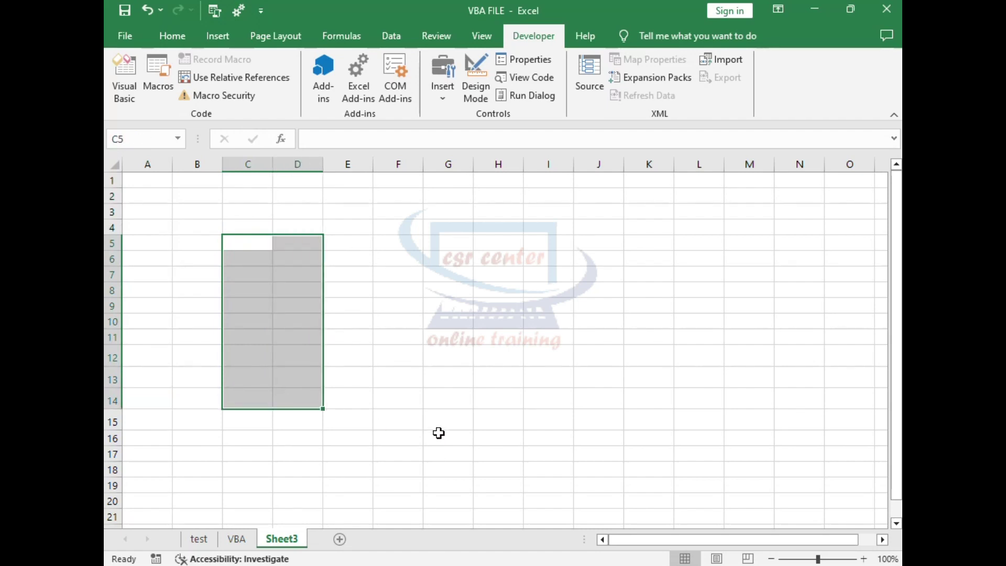
click(438, 564)
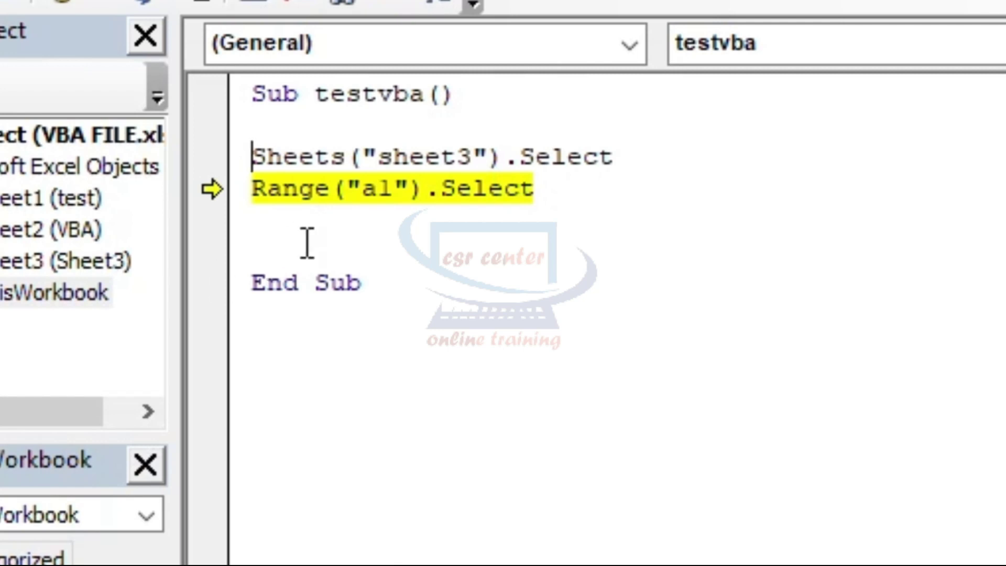
click(392, 195)
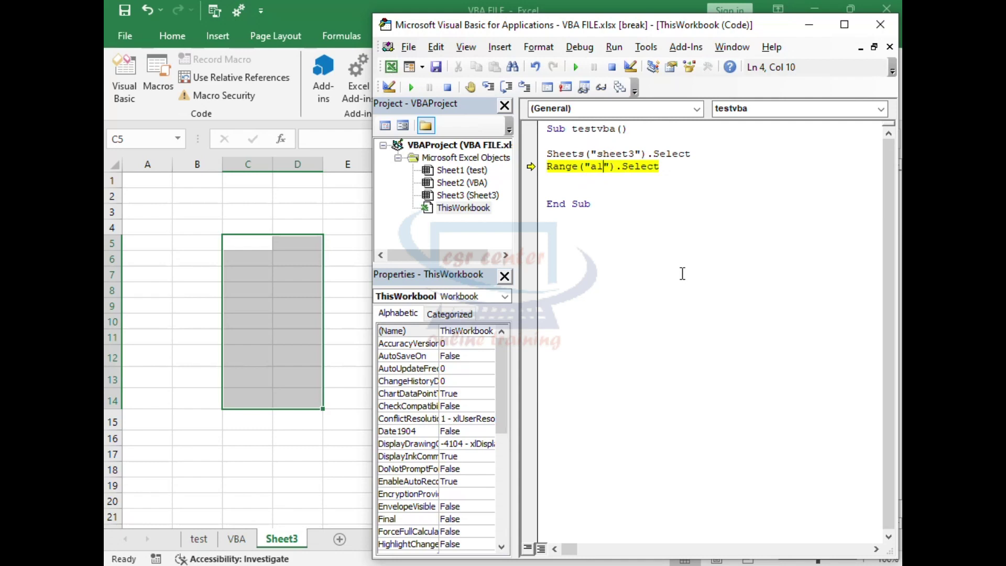
text(:)
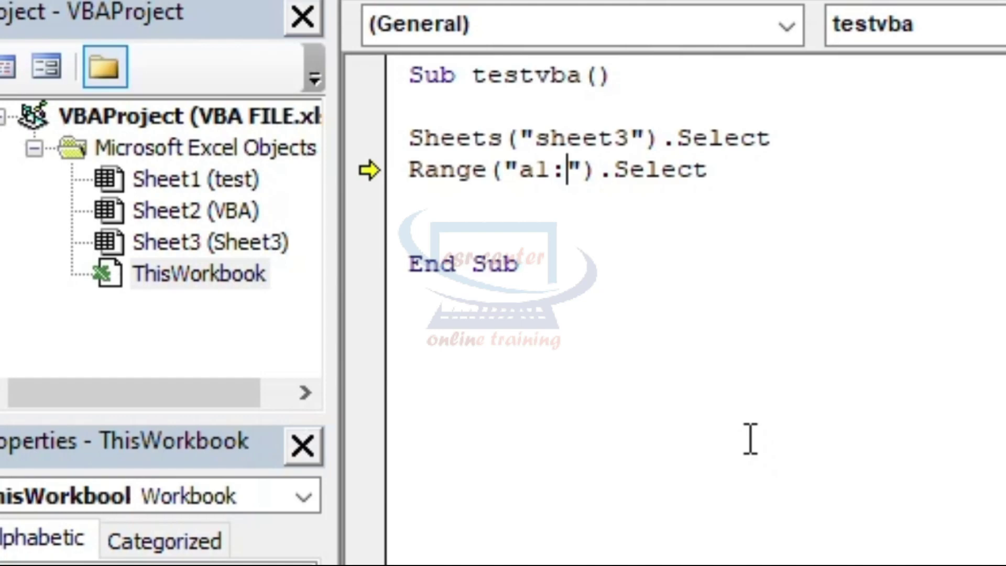
text(a)
text(10)
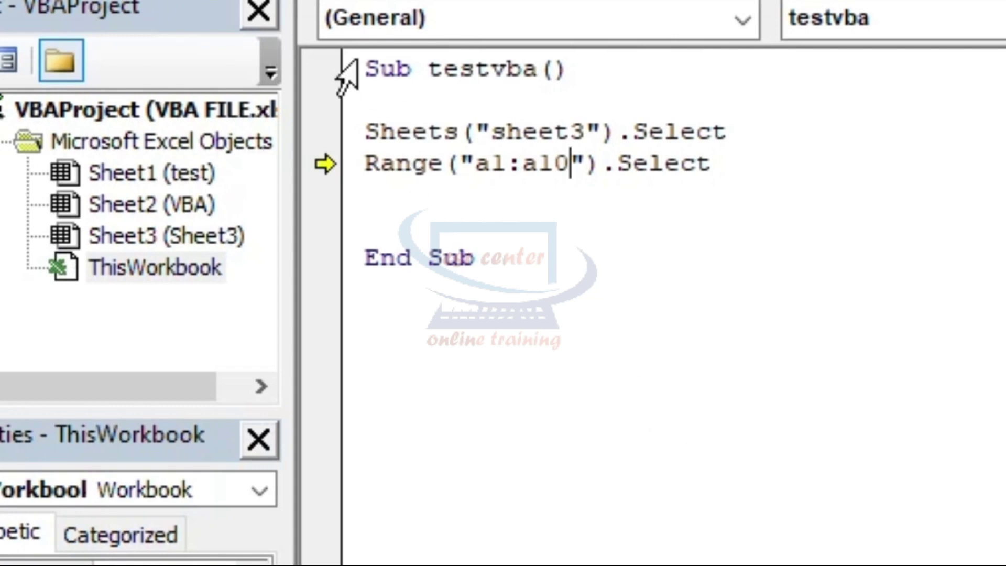
key(F8)
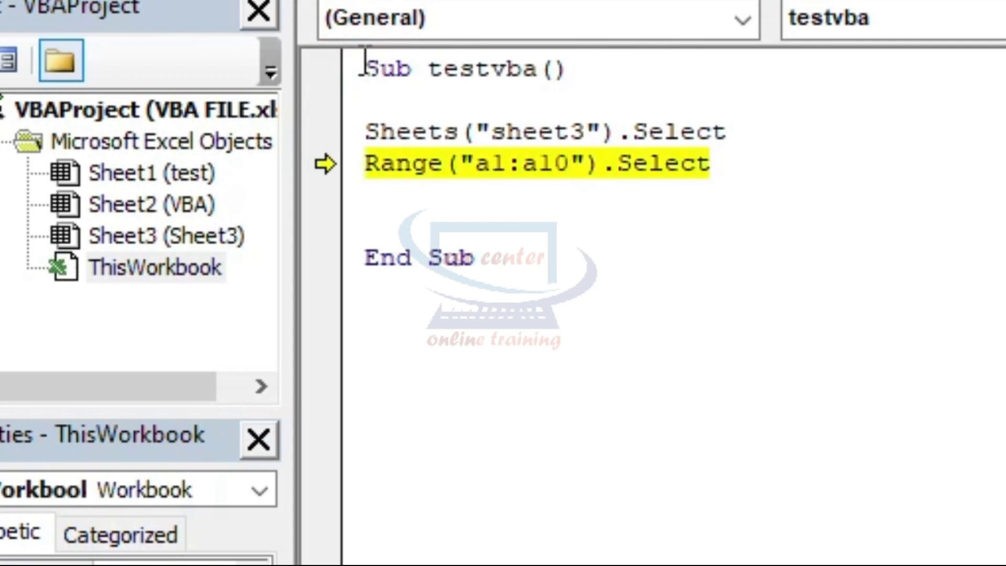
key(F8)
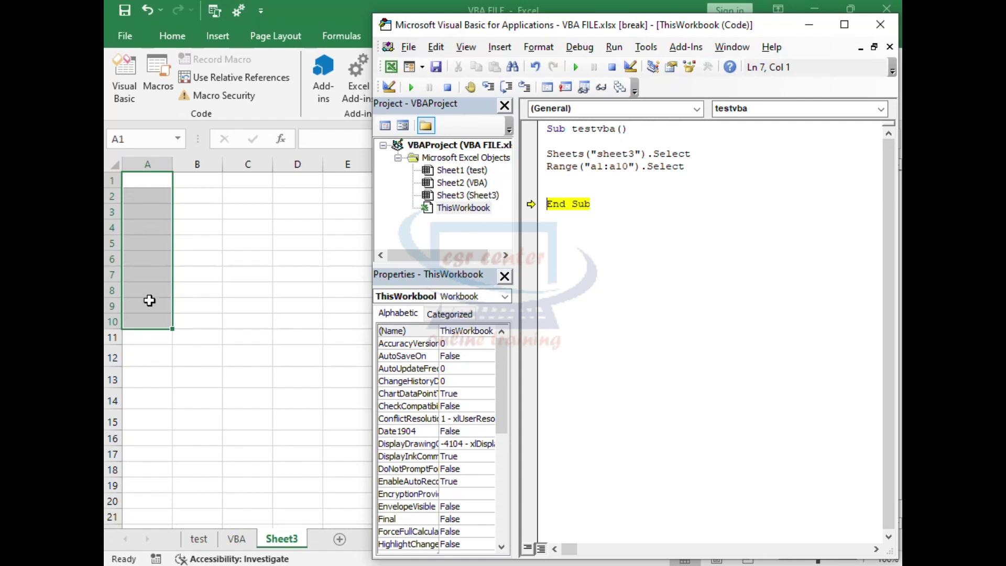
Change Range("a1:a10") to Range("a1:c10") and step that line to select A1:C10
click(619, 207)
drag(616, 167, 611, 168)
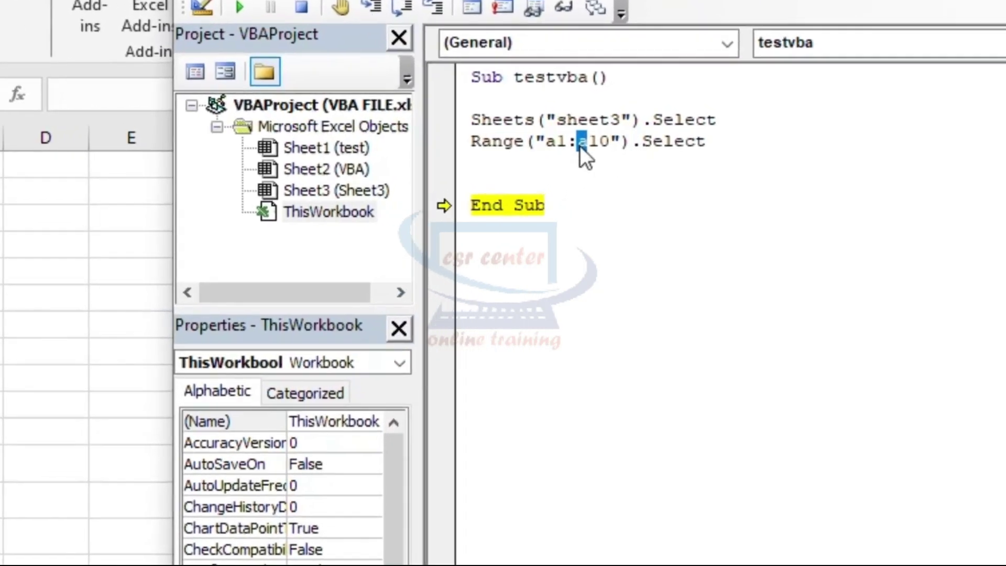
text(c)
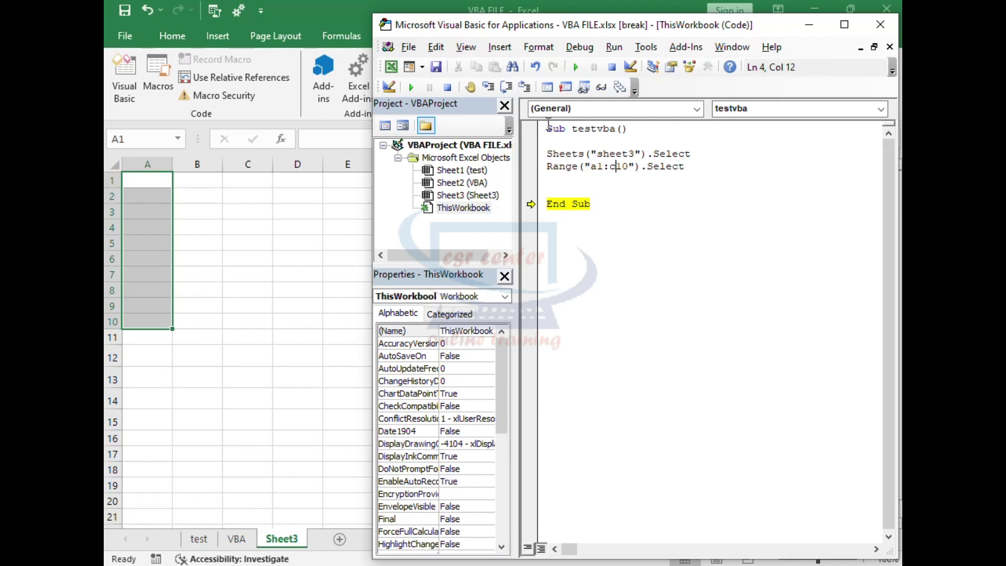
click(488, 87)
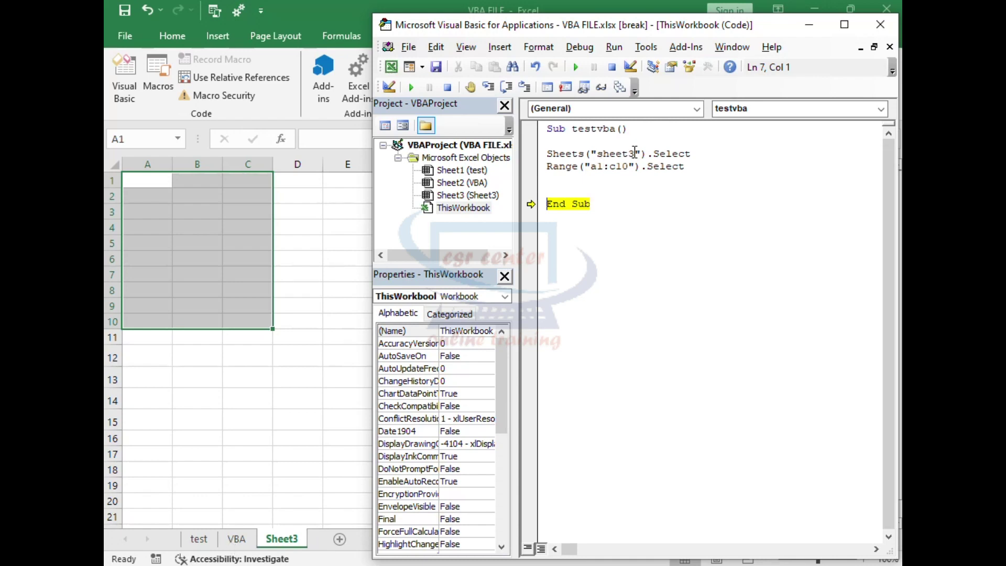
Change the sheet reference to Sheets(1), finish the current run and step into the macro again
drag(598, 153, 635, 153)
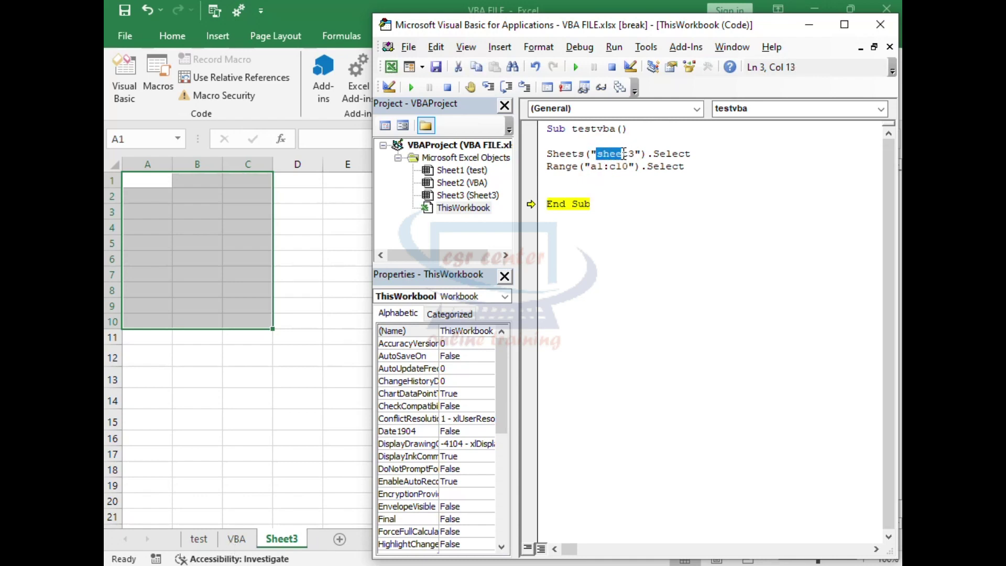
text(1)
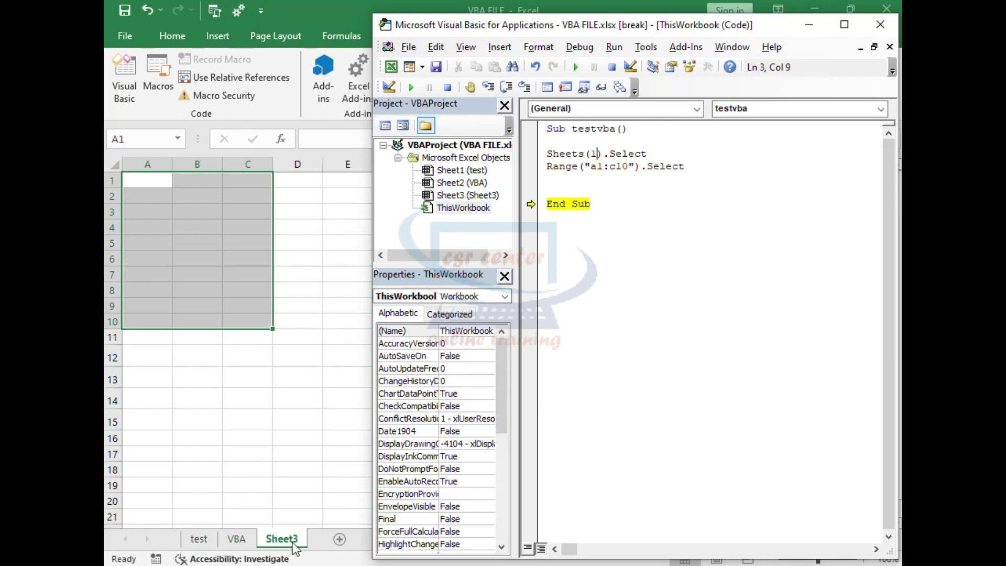
click(488, 87)
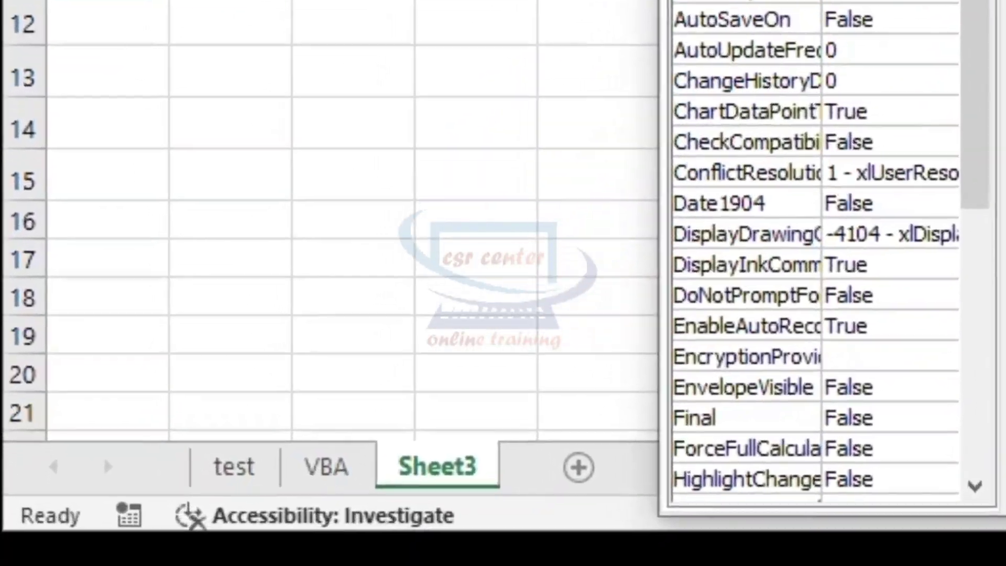
key(F8)
key(F8)
key(F8)
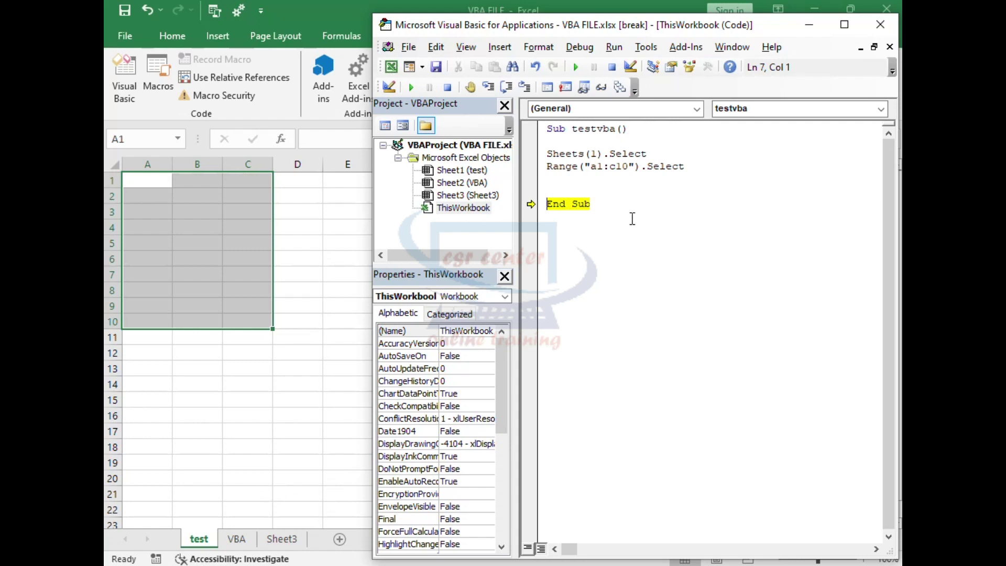
Set the index back to Sheets(3), restart the macro and step through Sheets(3).Select
double_click(594, 154)
text(3)
click(487, 88)
click(486, 88)
click(486, 89)
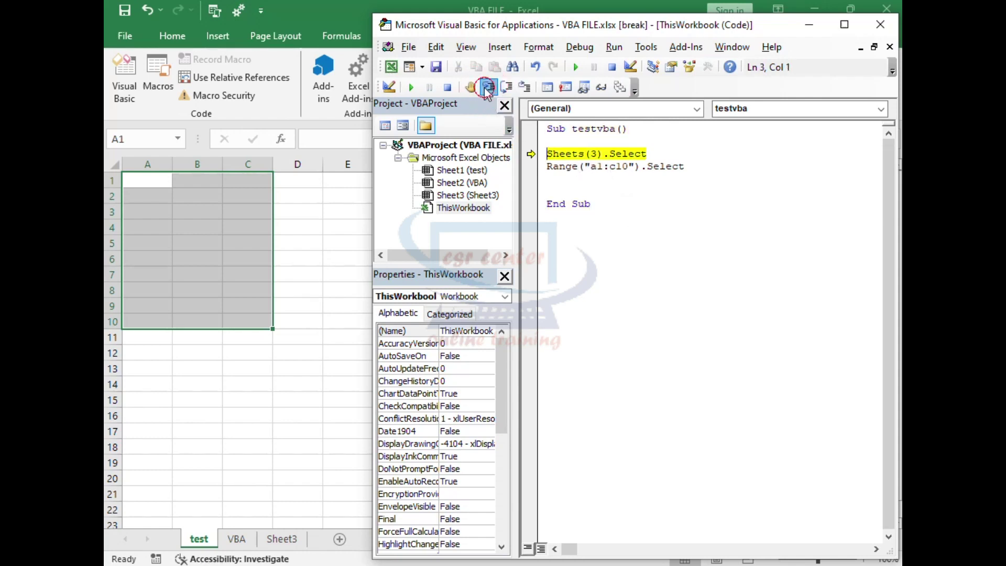
click(486, 88)
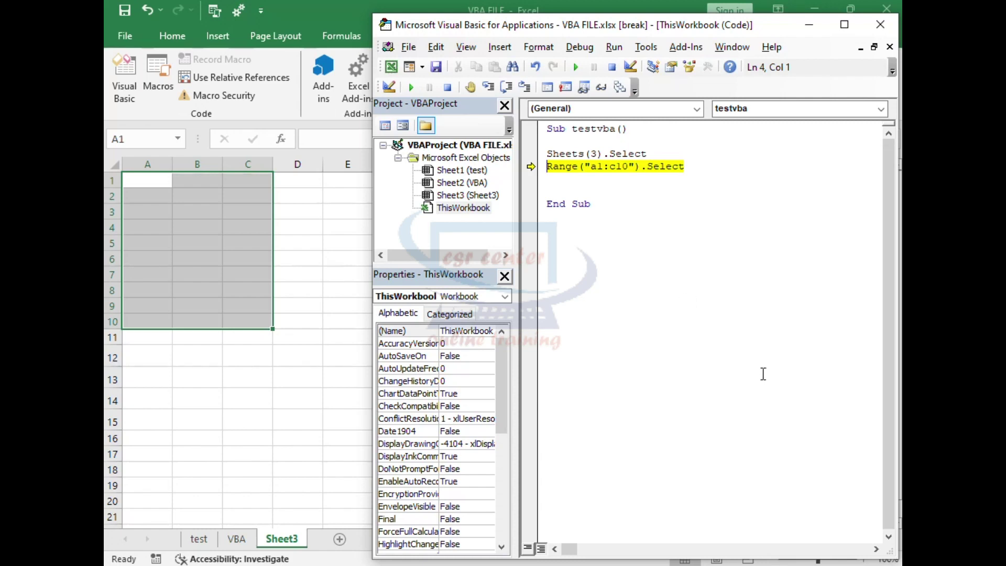
click(604, 153)
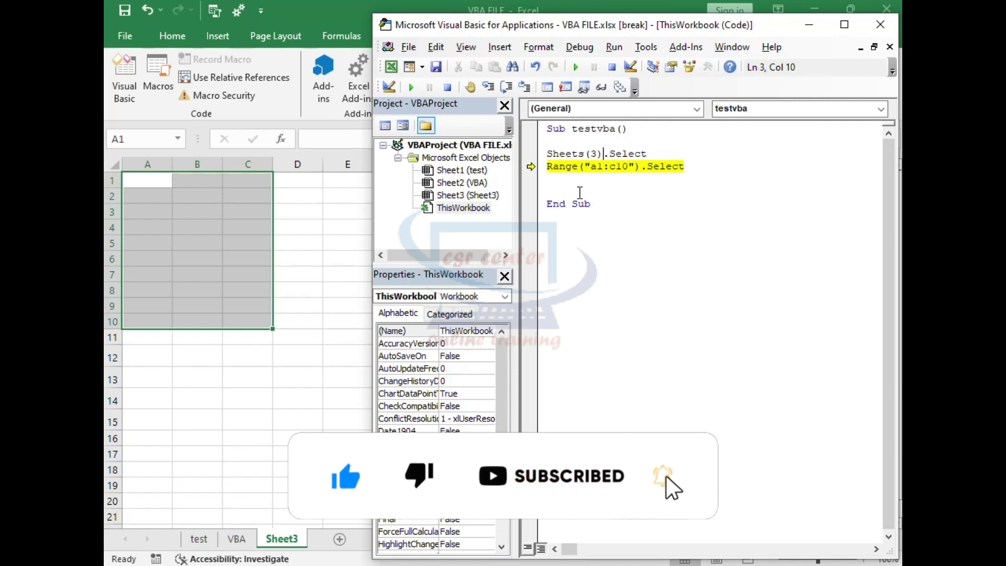
In the workbook, move the VBA tab and then the test tab after Sheet3
click(237, 540)
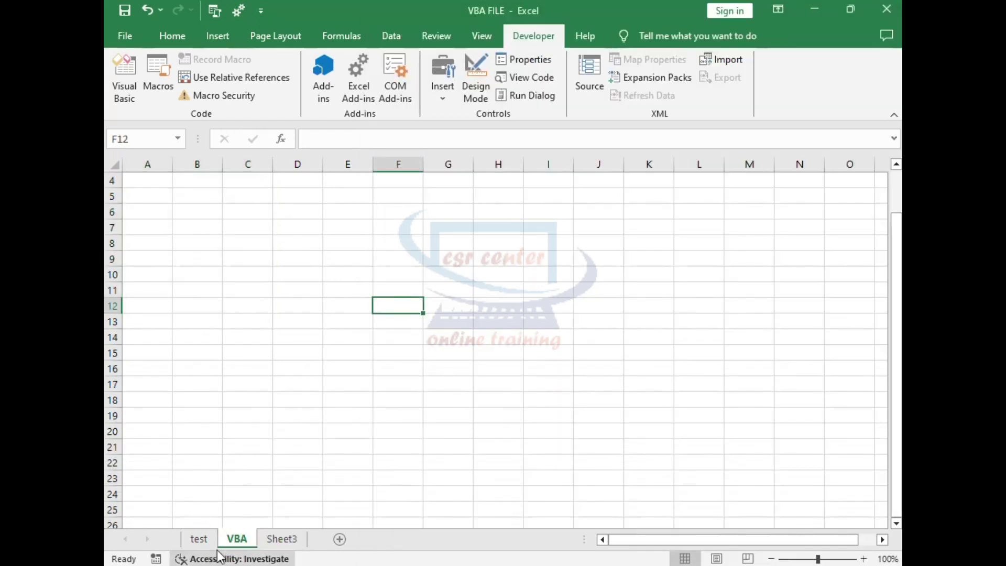
drag(236, 540, 303, 552)
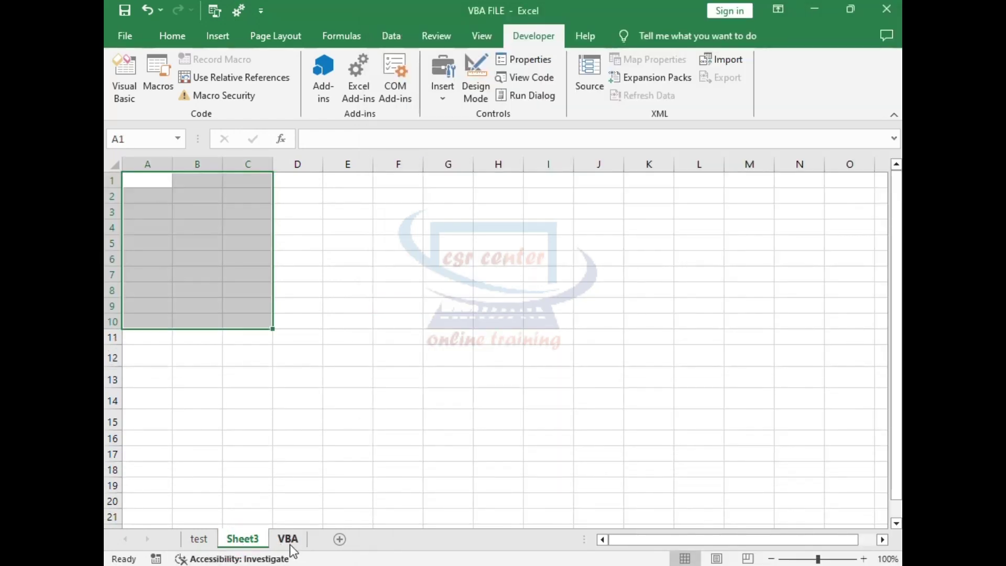
drag(199, 540, 216, 527)
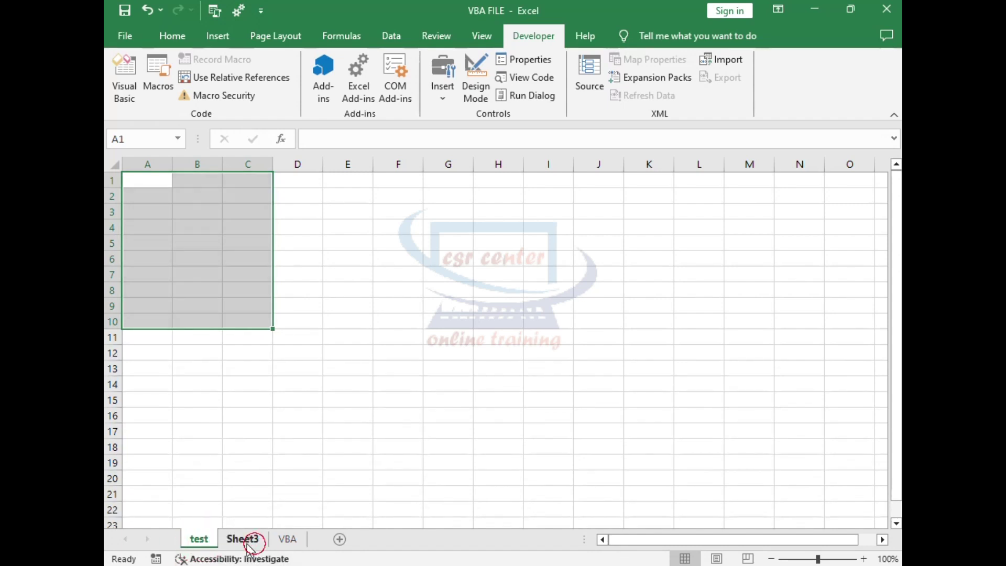
drag(216, 527, 255, 544)
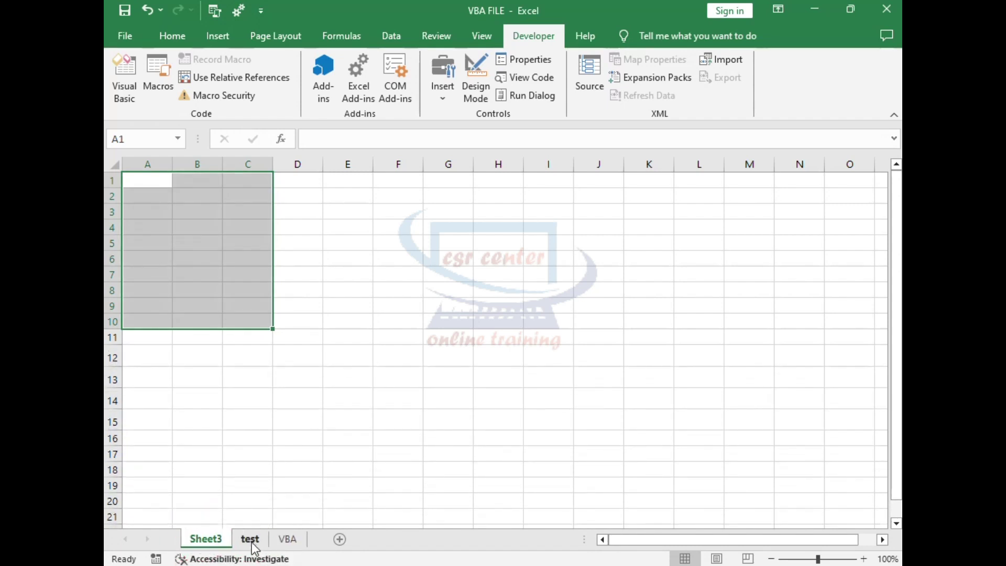
Select cells A1:F16, C21 and A2, then go to the VBA sheet and back to the paused code
click(314, 360)
mouse_move(150, 184)
mouse_down()
mouse_move(420, 402)
mouse_move(421, 444)
mouse_up()
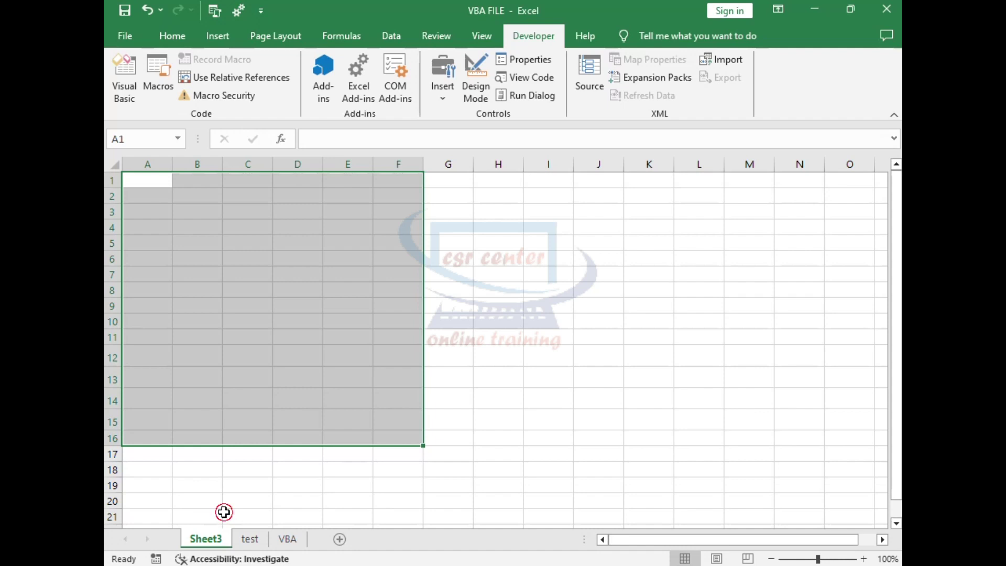
click(224, 512)
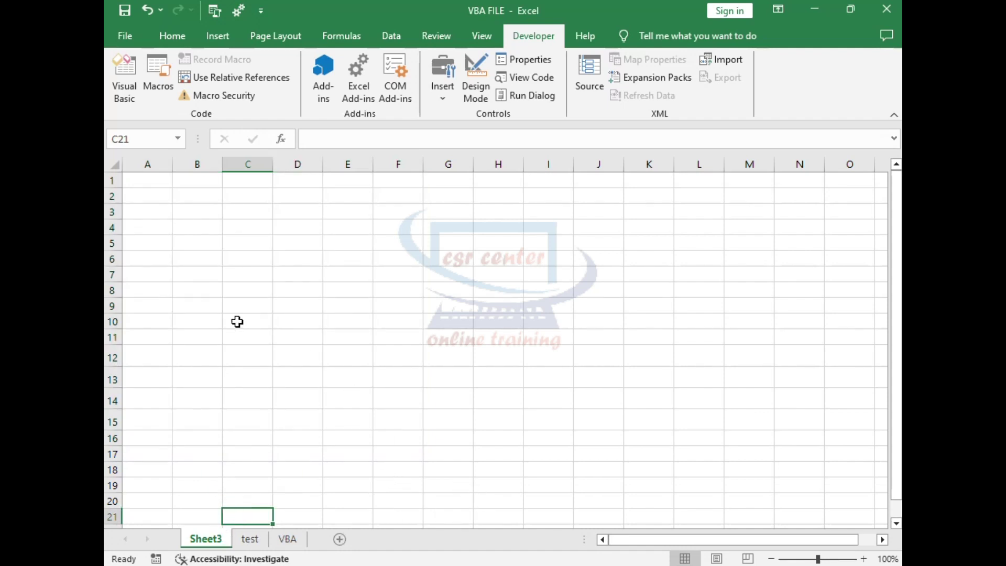
click(148, 190)
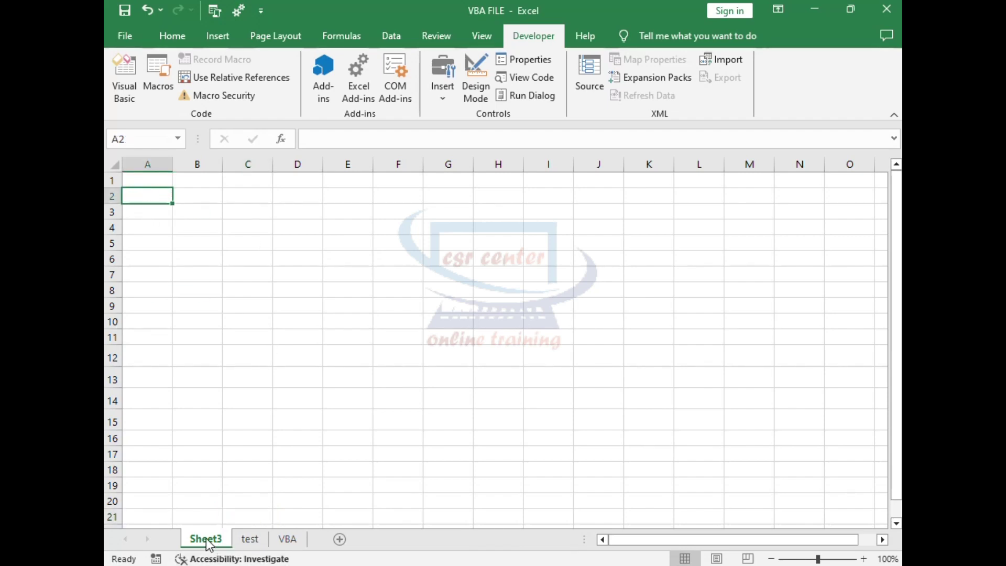
click(283, 540)
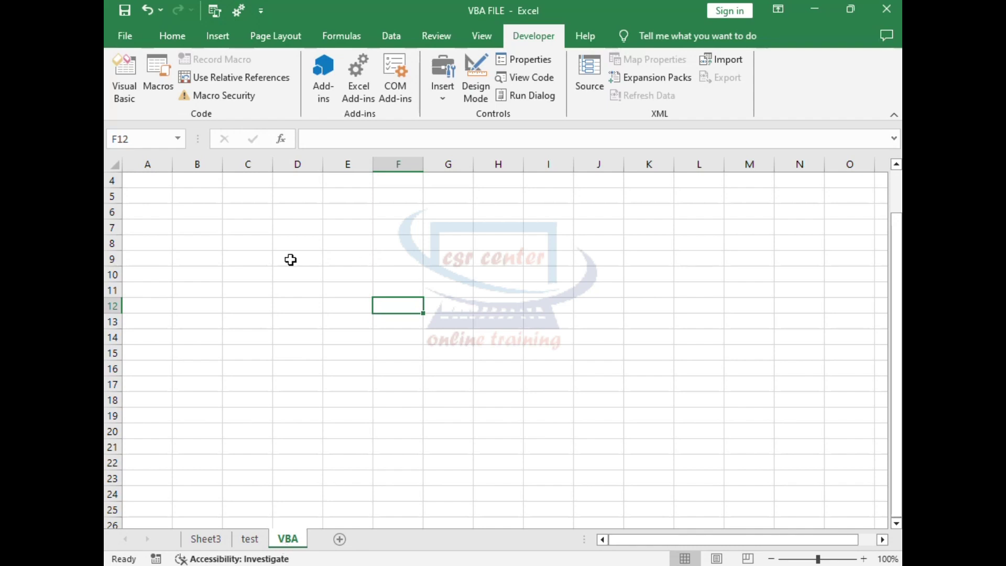
key(alt+F11)
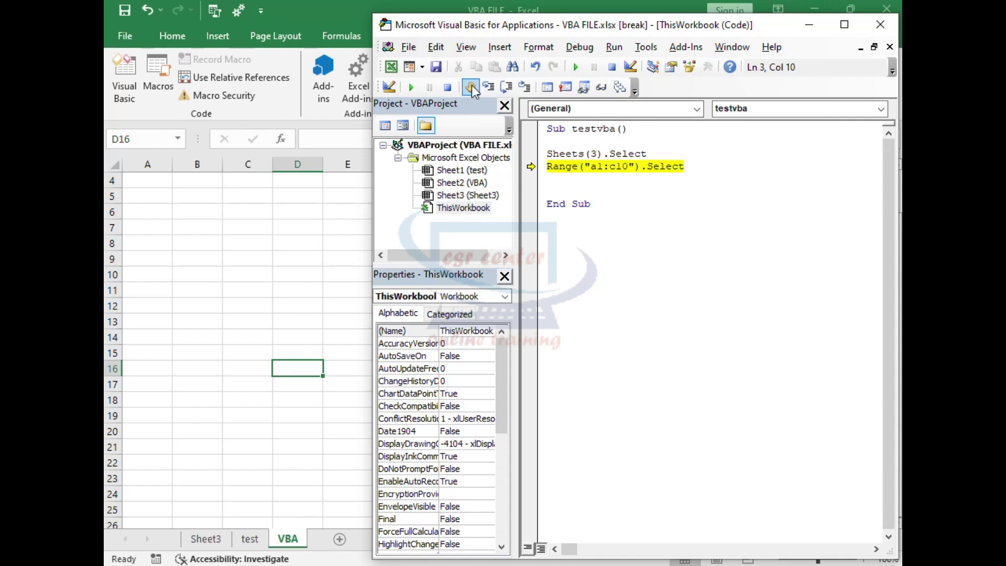
Finish the macro run and move the VBA sheet tab in front of Sheet3
click(489, 86)
click(489, 86)
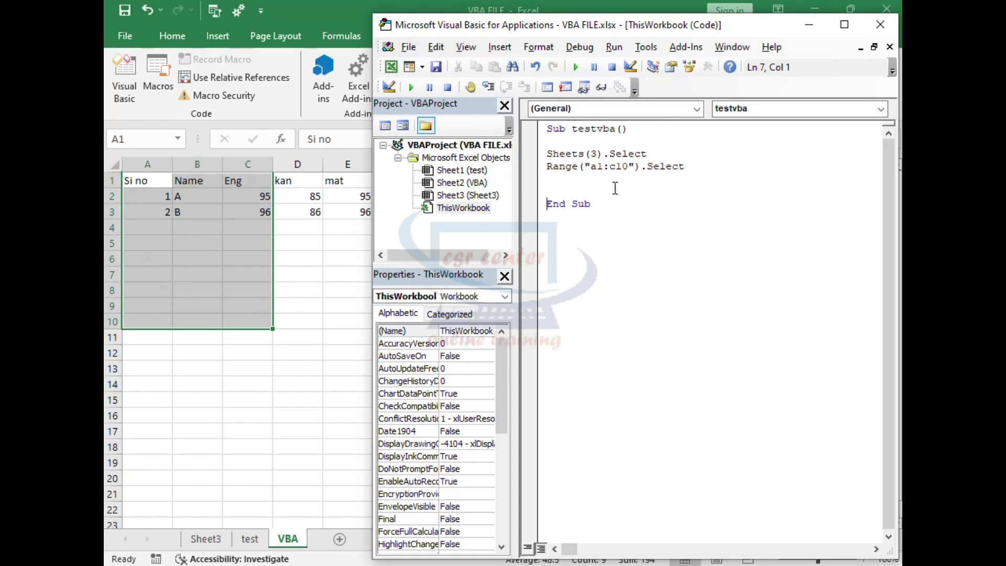
click(297, 416)
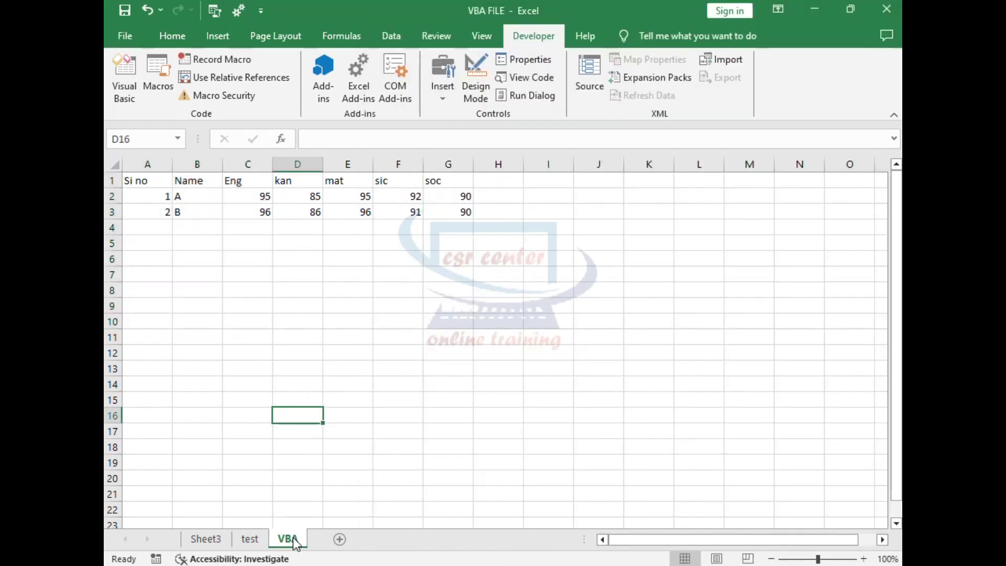
drag(291, 538, 209, 547)
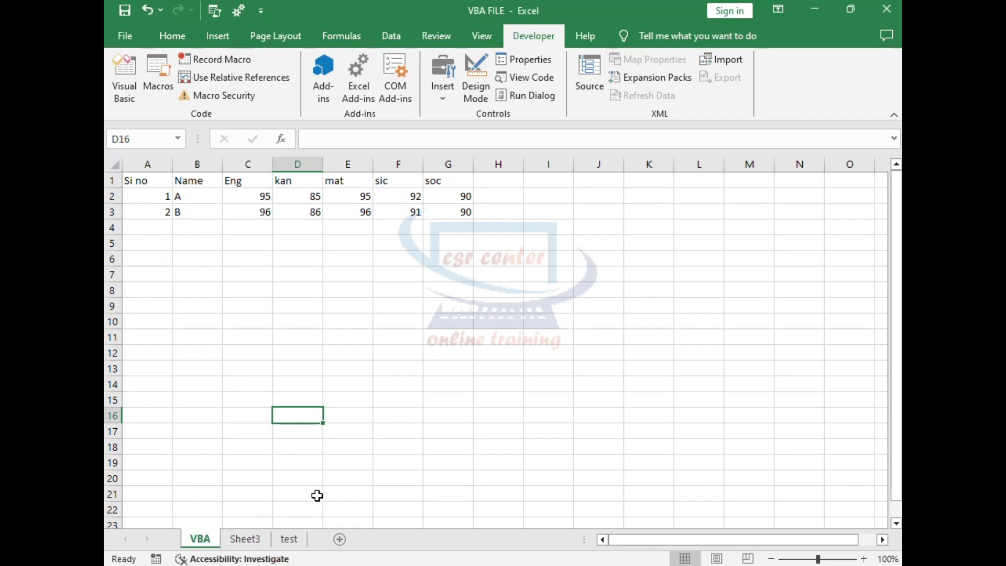
Compare the test and VBA sheets, then return to testvba and start stepping it again
click(289, 539)
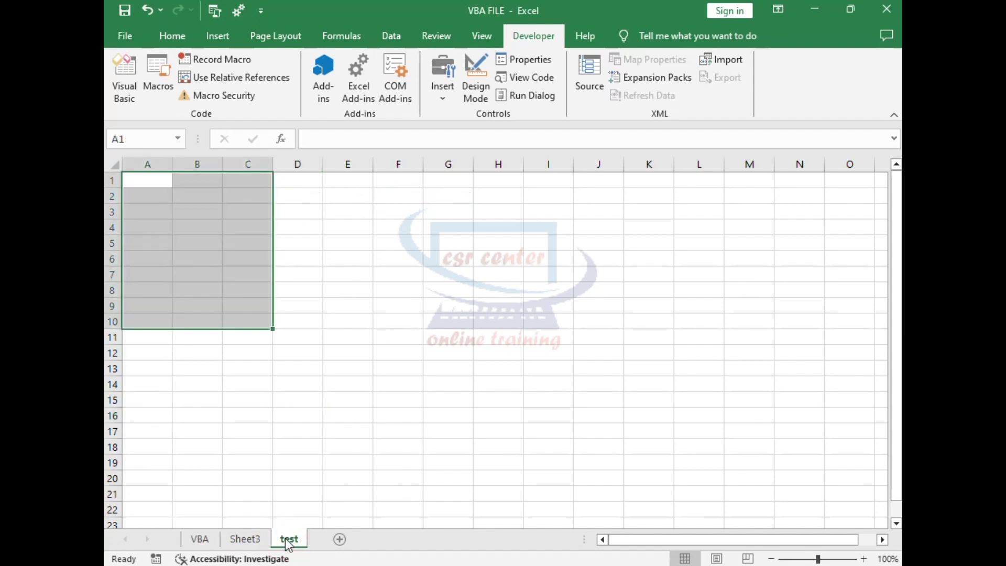
click(212, 542)
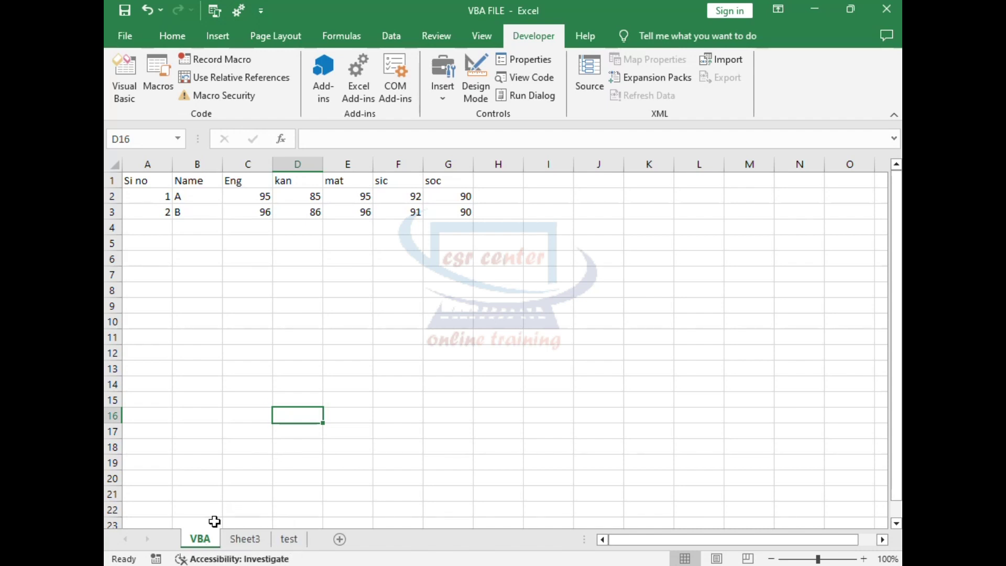
click(288, 539)
click(202, 539)
key(alt+F11)
click(488, 87)
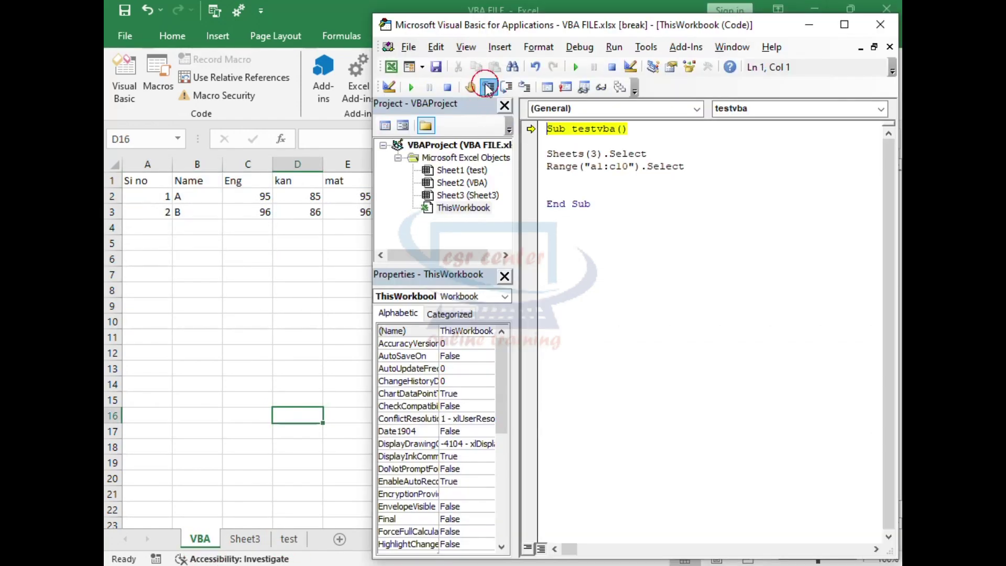
Step Sheets(3).Select, which now activates the test sheet, then go to the index in Sheets(3)
click(488, 87)
click(487, 87)
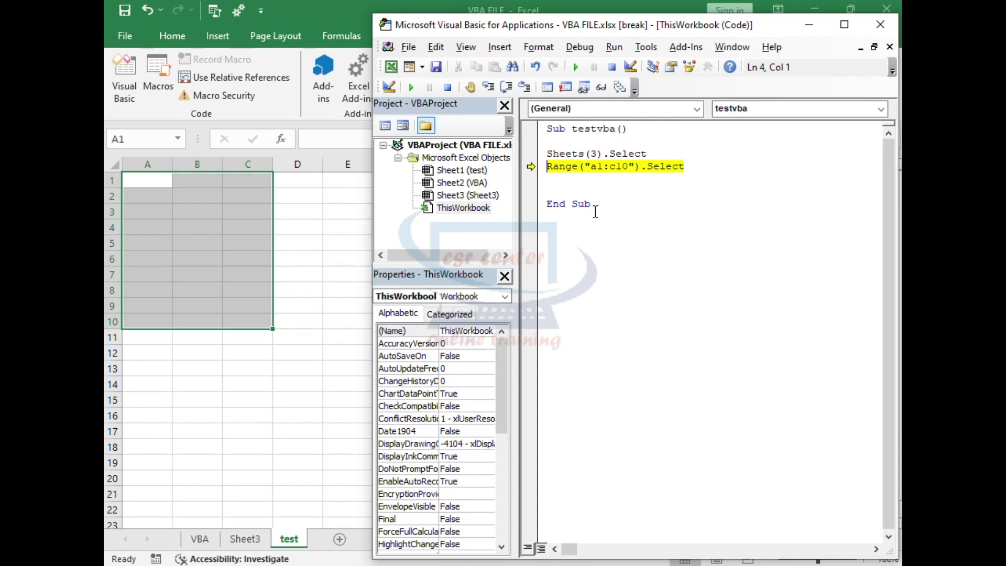
click(597, 155)
Change Sheets(3) to Sheets("vba") in the macro's first line
click(597, 155)
key(BackSpace)
text(")
text(vb)
text(a)
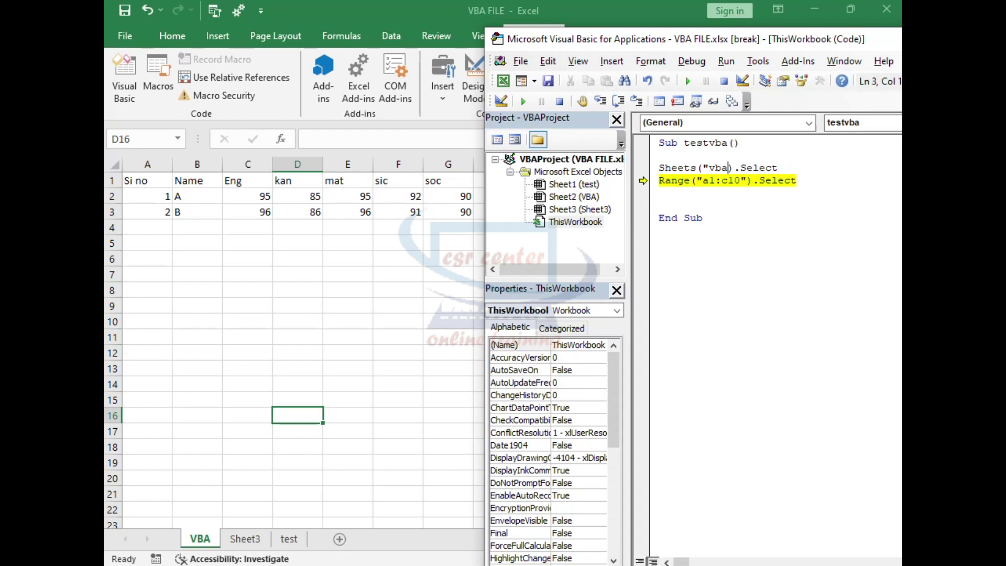
text("))
key(BackSpace)
Change the range to a1:g3 and step the line to select A1:G3
drag(740, 181, 722, 181)
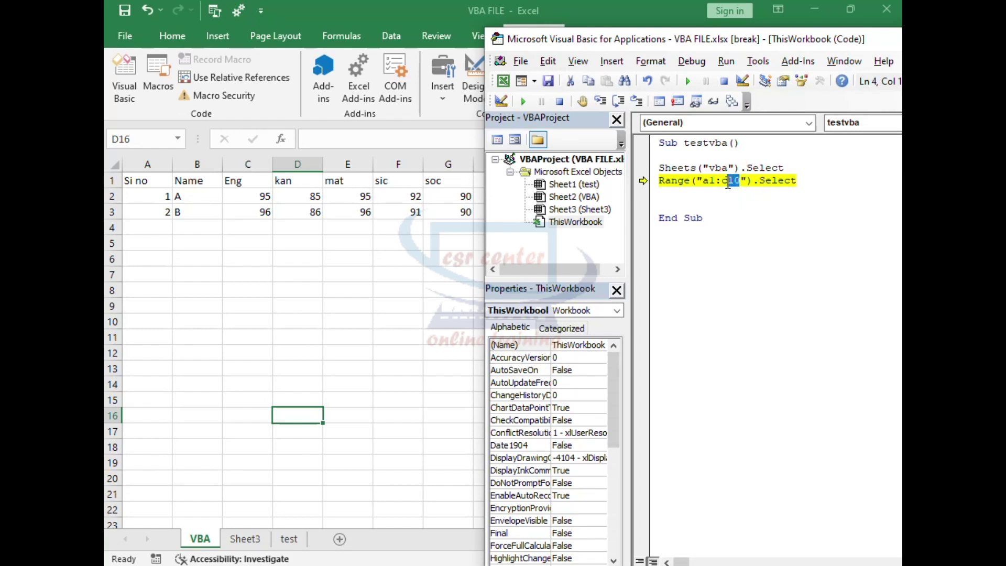
text(g3)
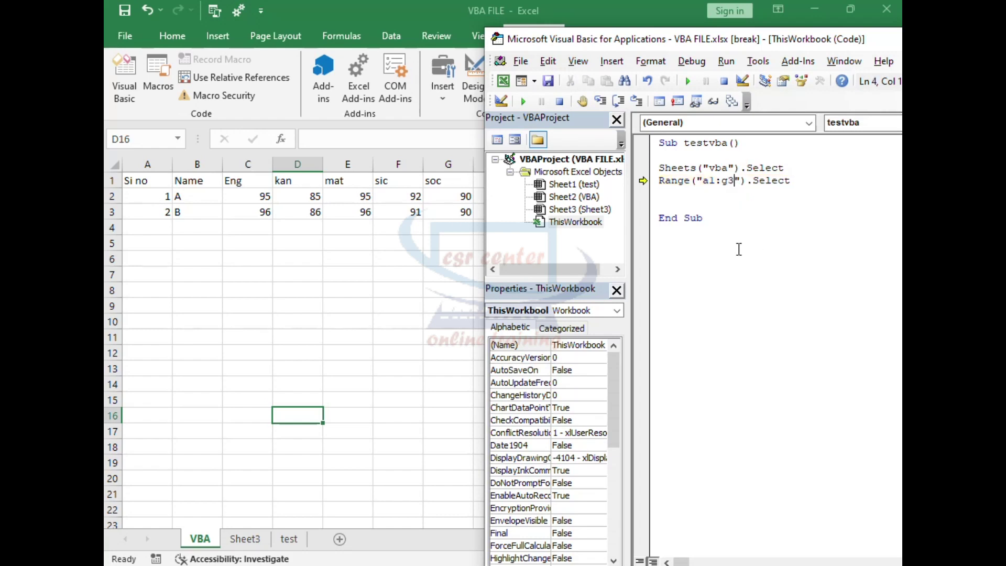
click(602, 103)
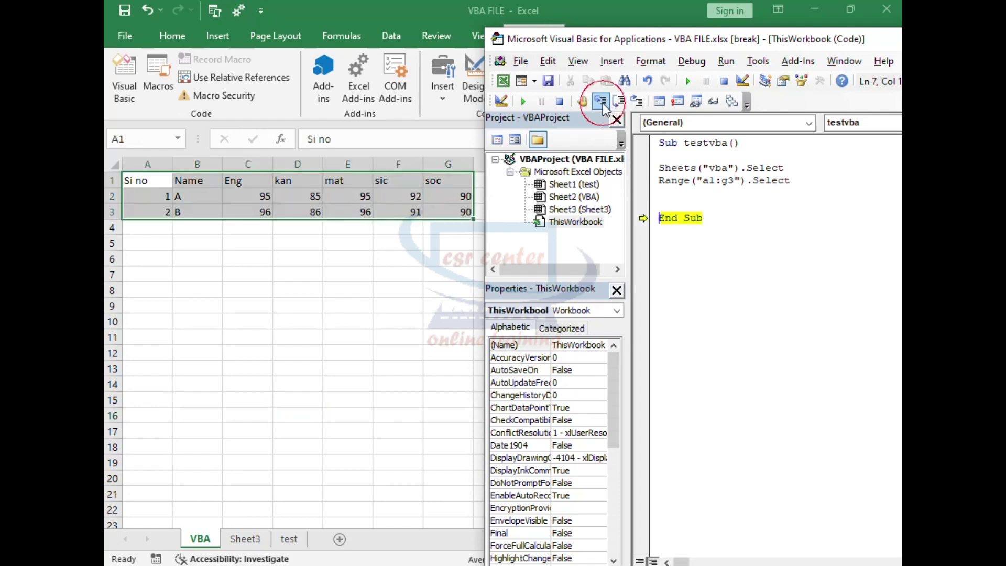